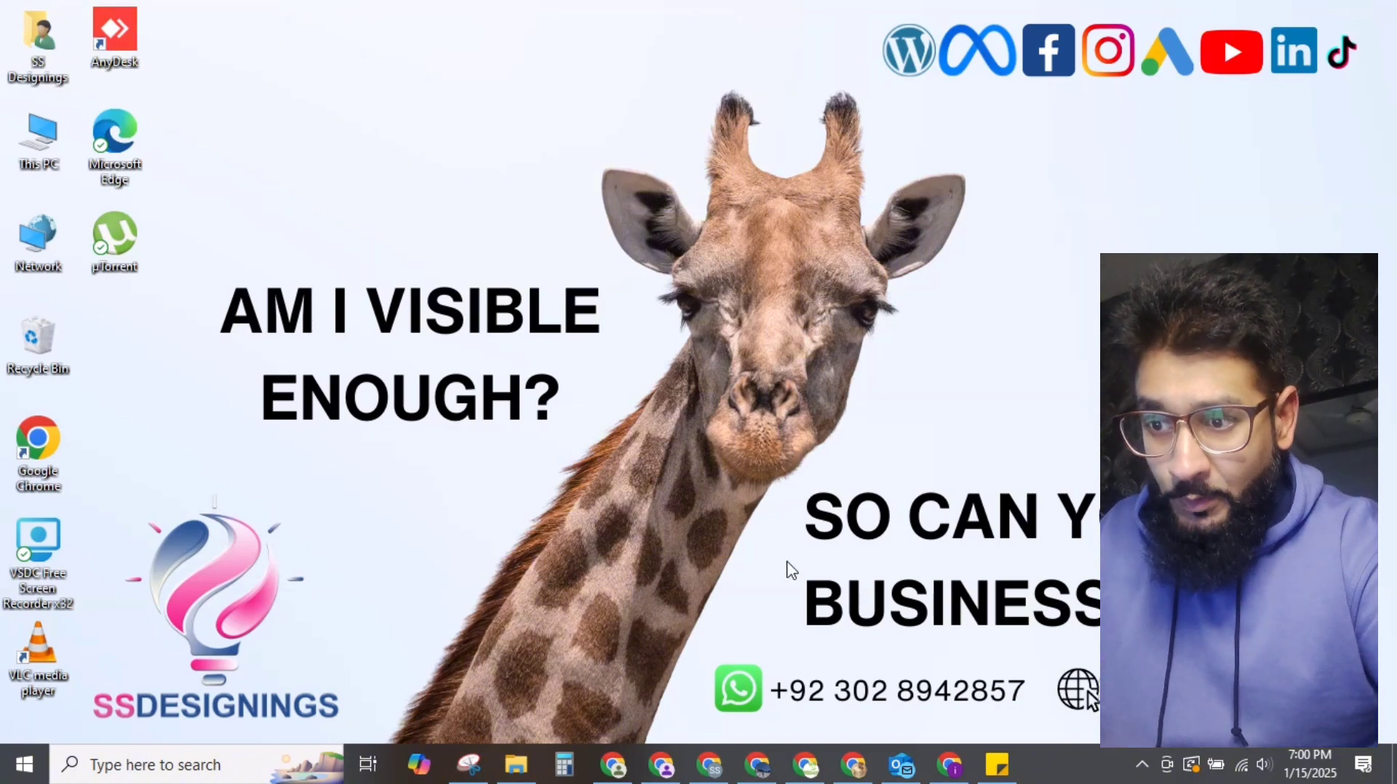
Step: Bring up Chrome showing an empty GPT-4o new chat in ChatGPT
{"action": "left_click", "coordinate": [855, 771]}
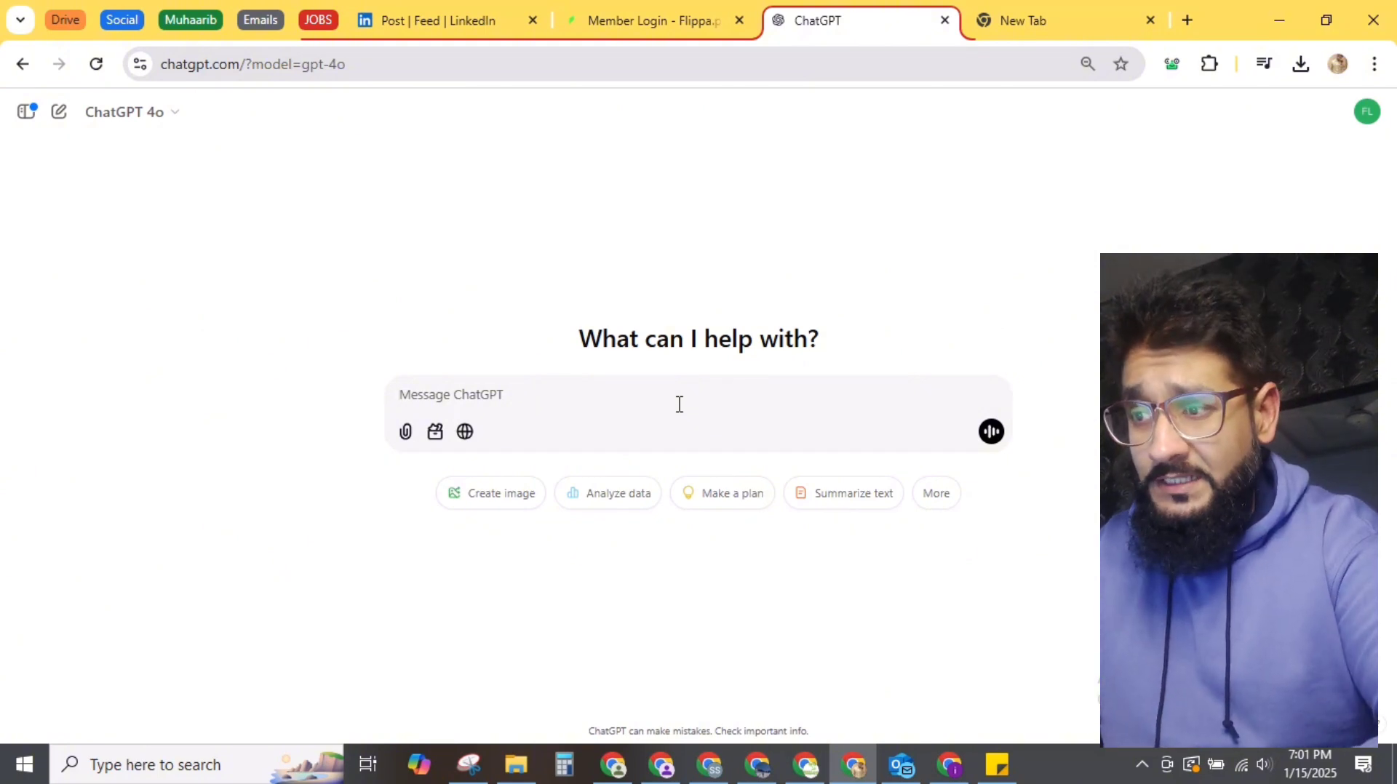
Step: Send a greeting asking for a complete digital marketing plan for the named client's business
{"action": "type", "text": "Hi,"}
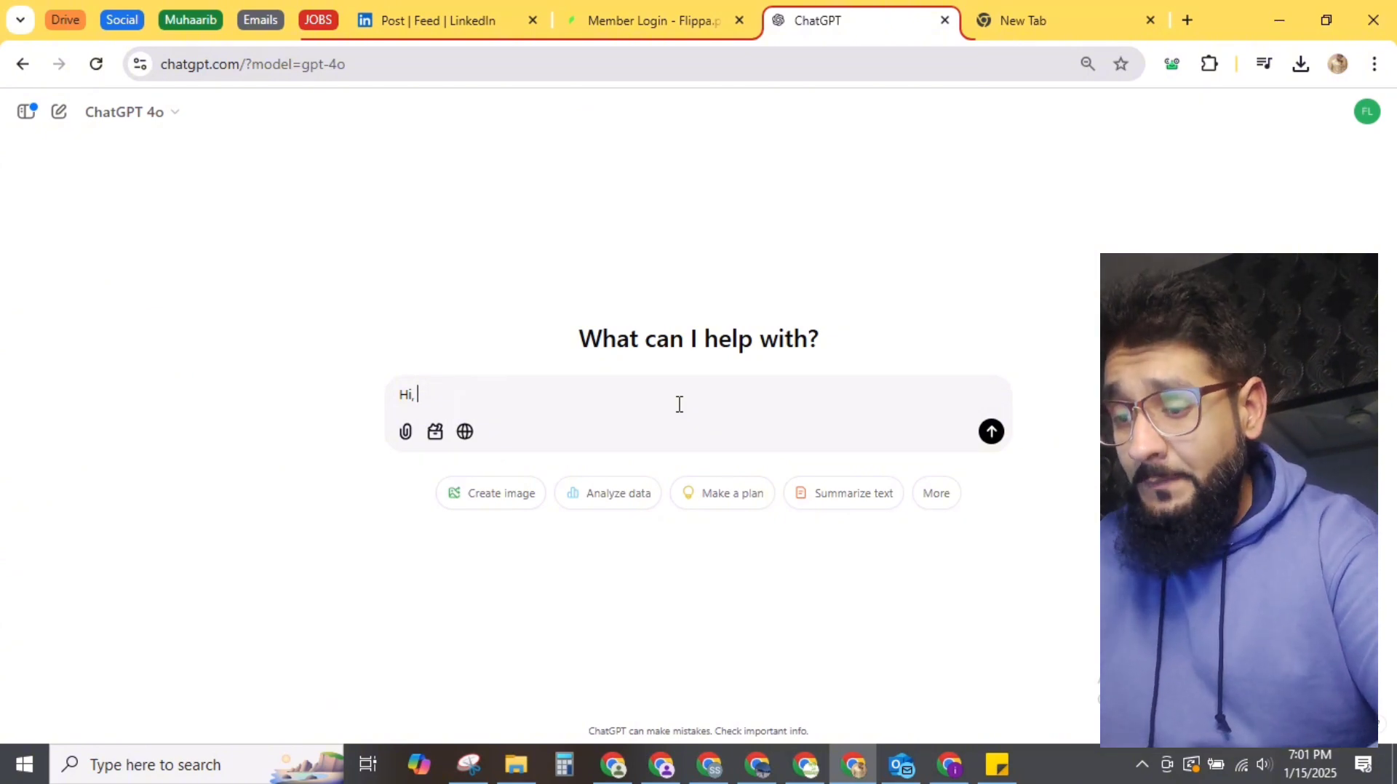
{"action": "type", "text": "I ne"}
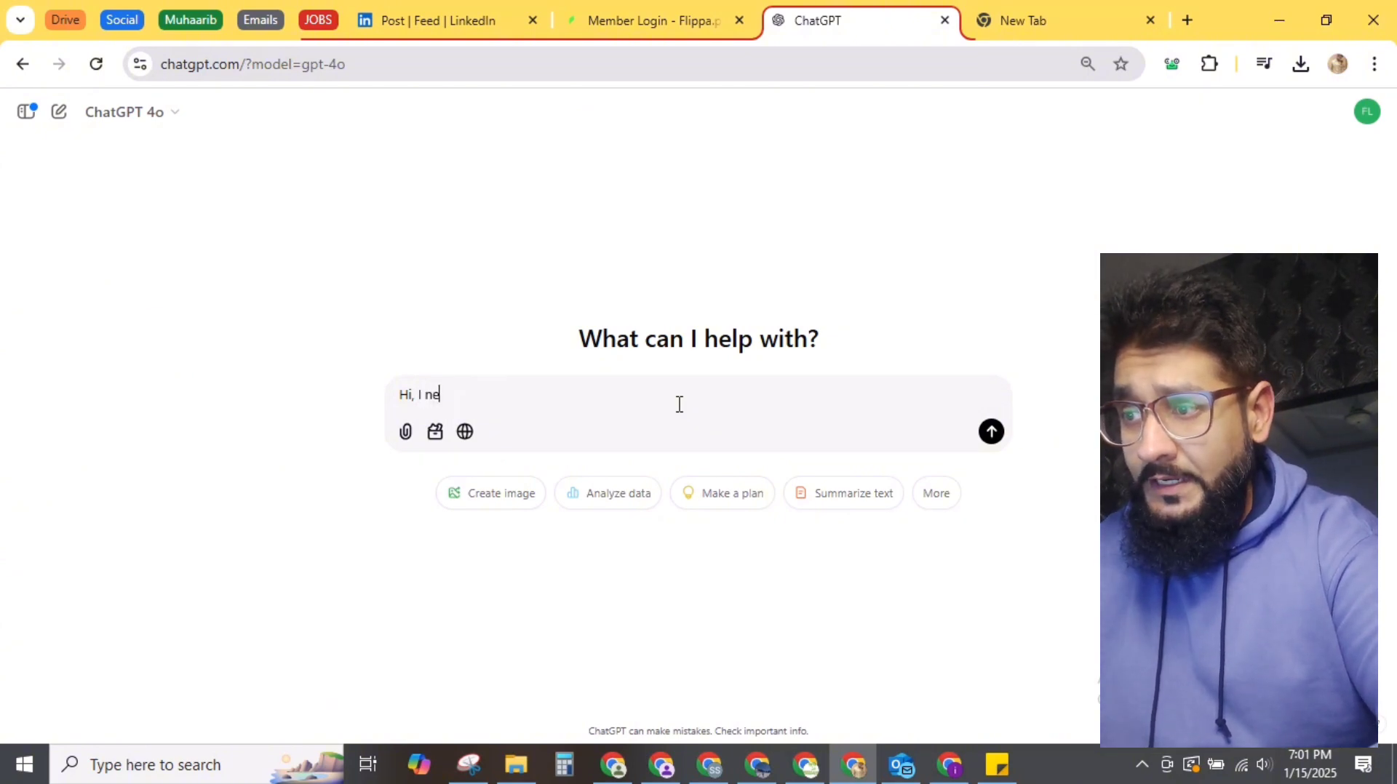
{"action": "type", "text": "ed to make a di"}
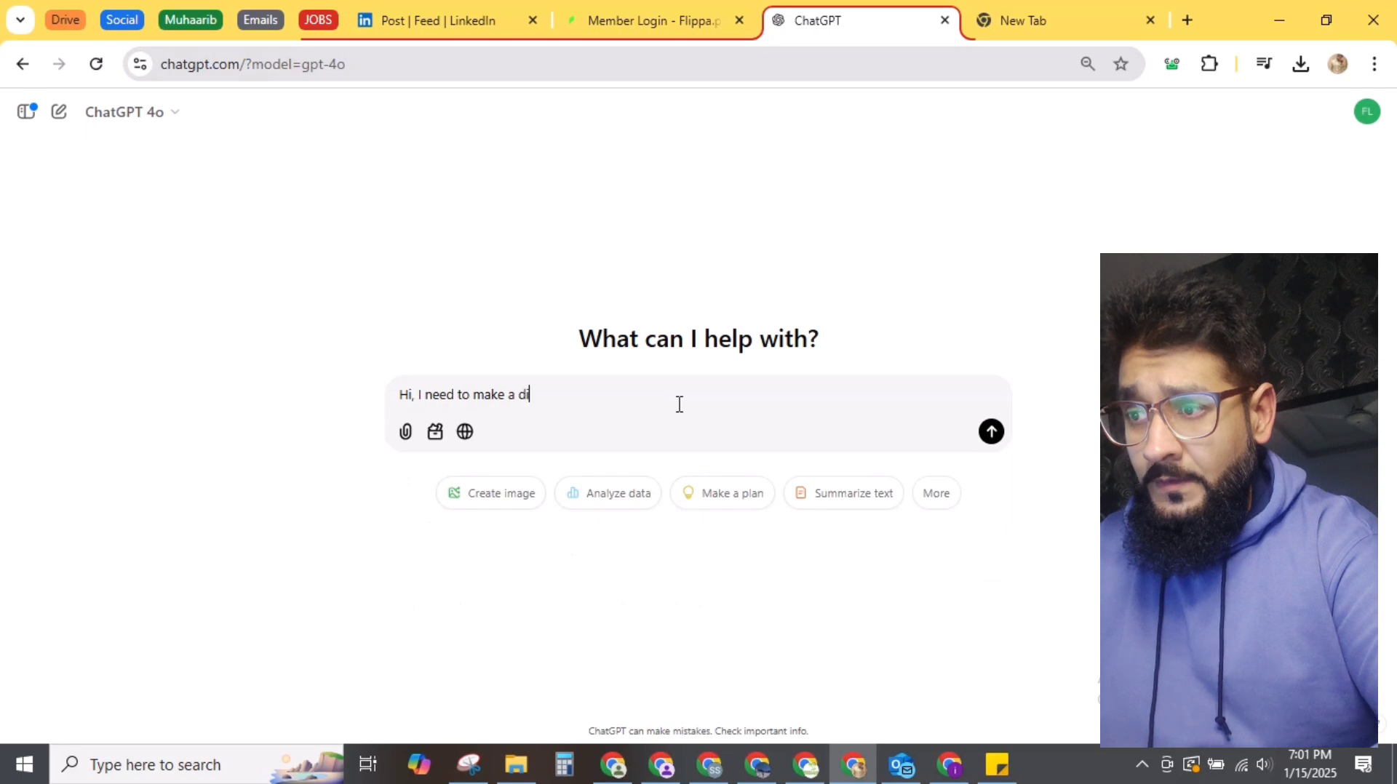
{"action": "type", "text": "gital market"}
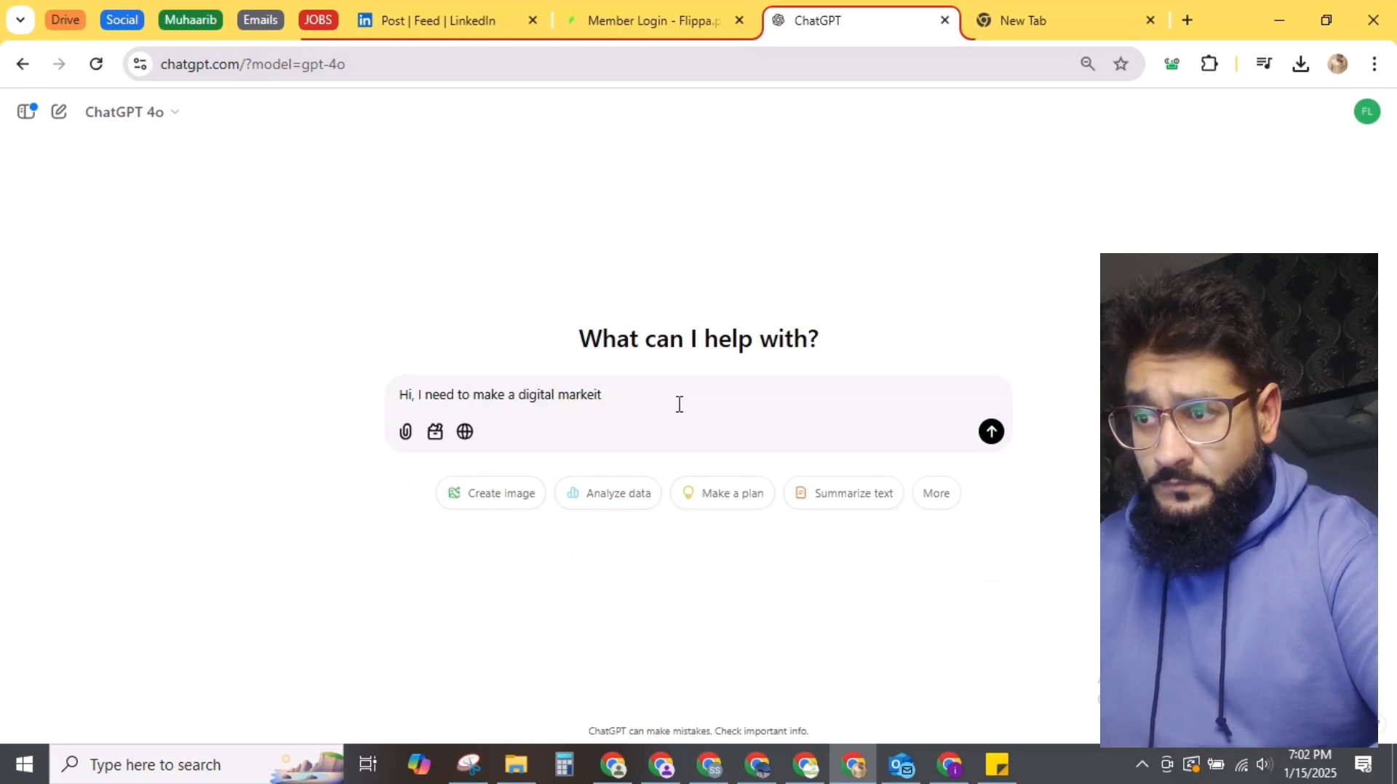
{"action": "type", "text": "ing plan d"}
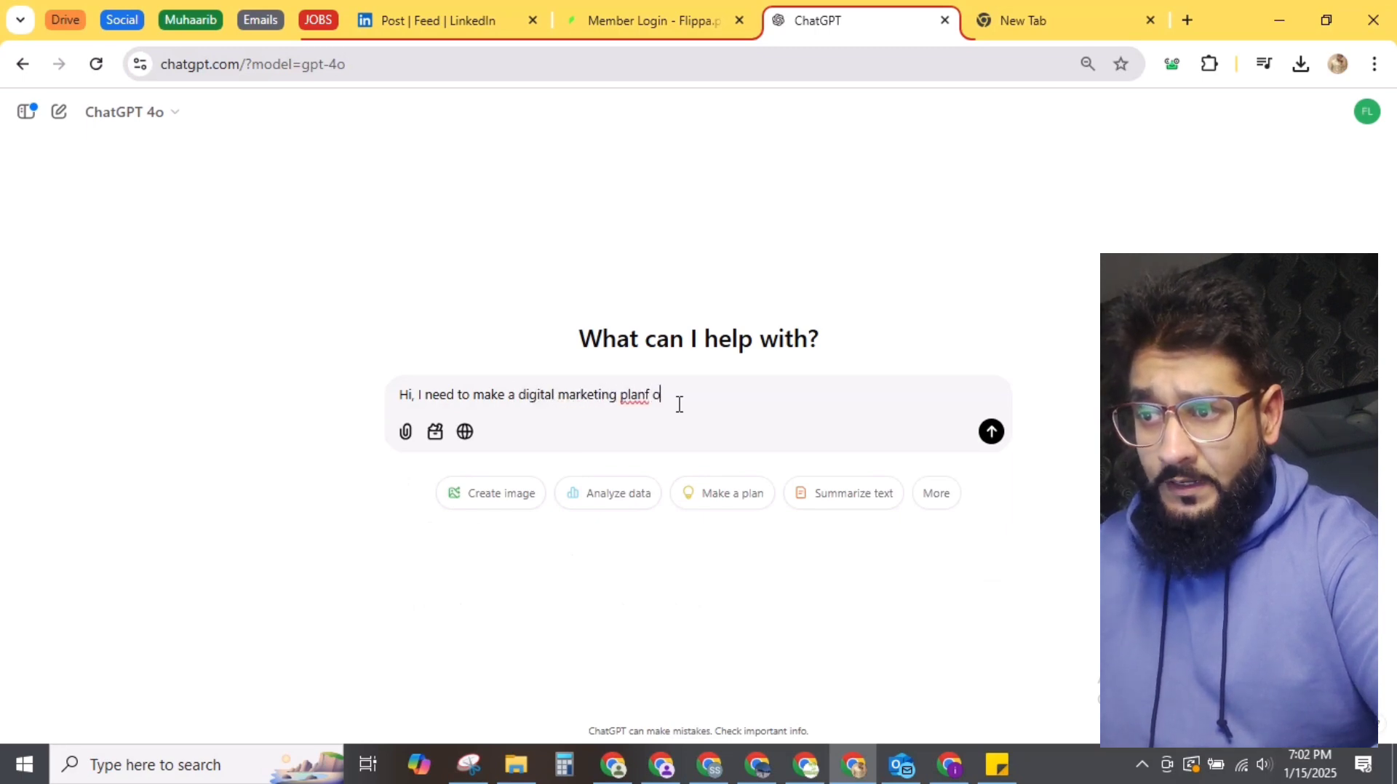
{"action": "key", "text": "BackSpace"}
{"action": "type", "text": "for m"}
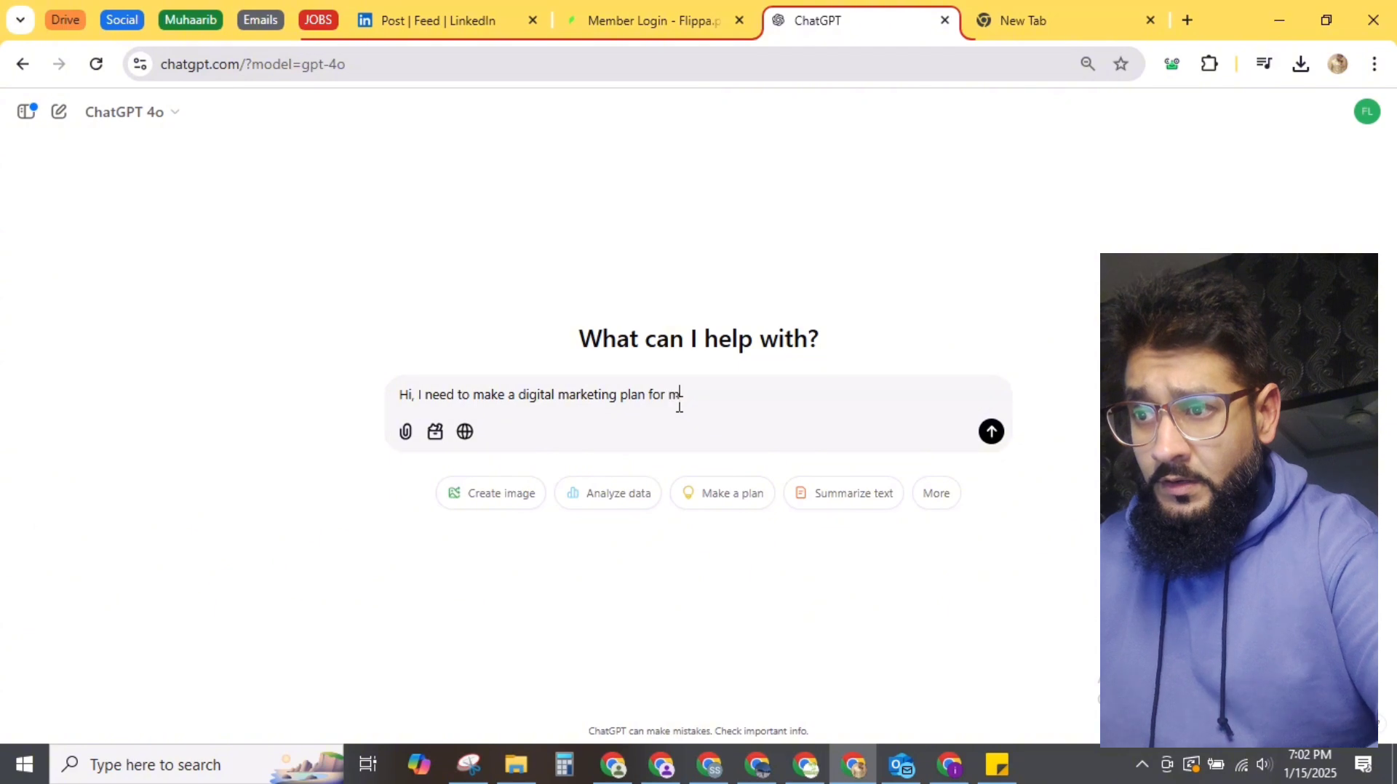
{"action": "type", "text": "y client. "}
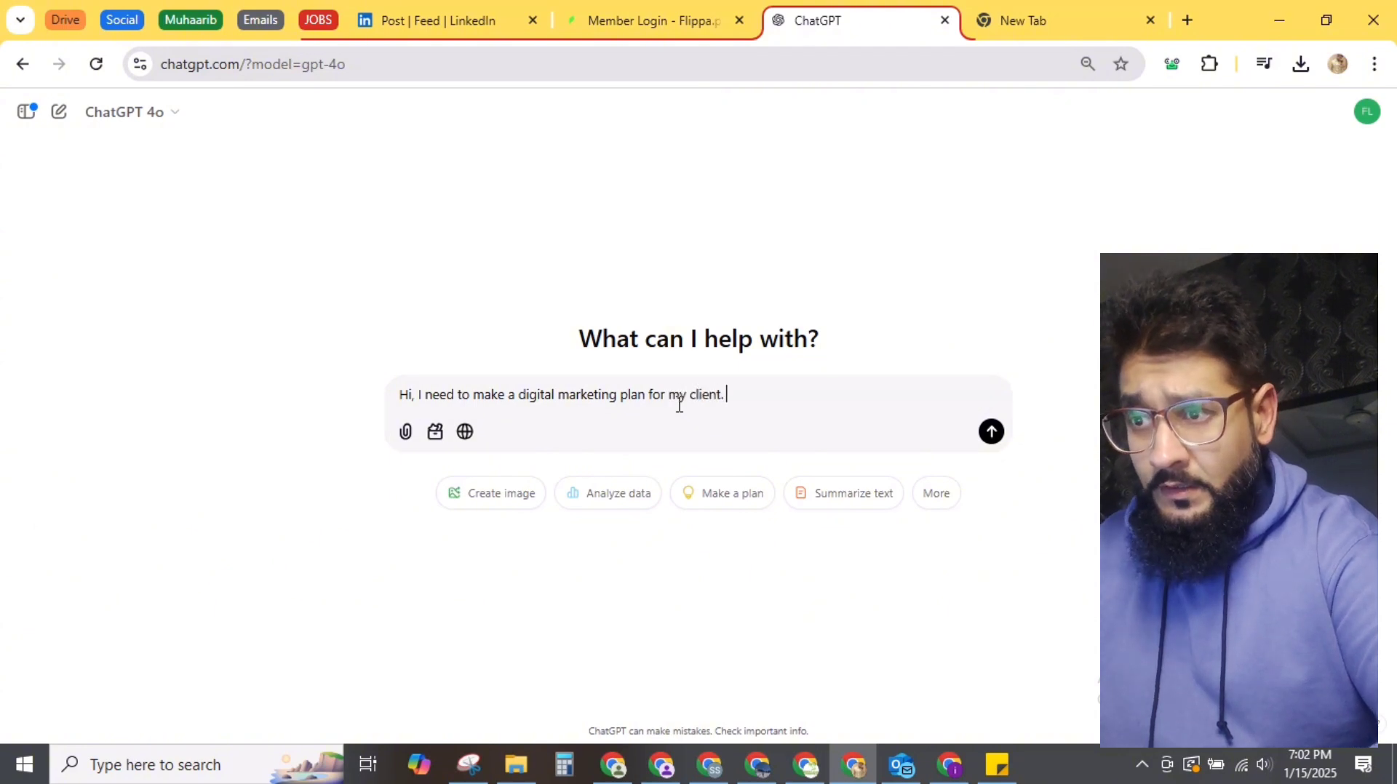
{"action": "type", "text": "Client name is "}
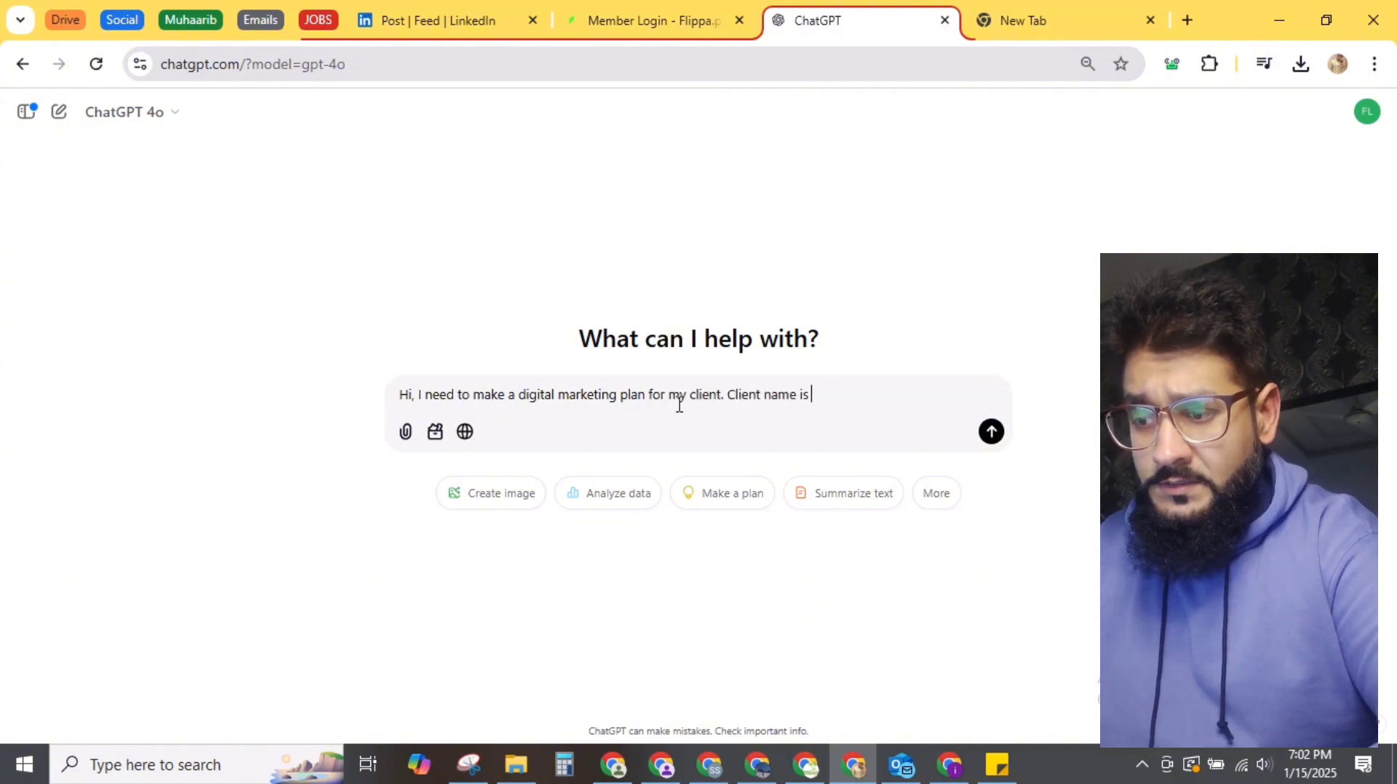
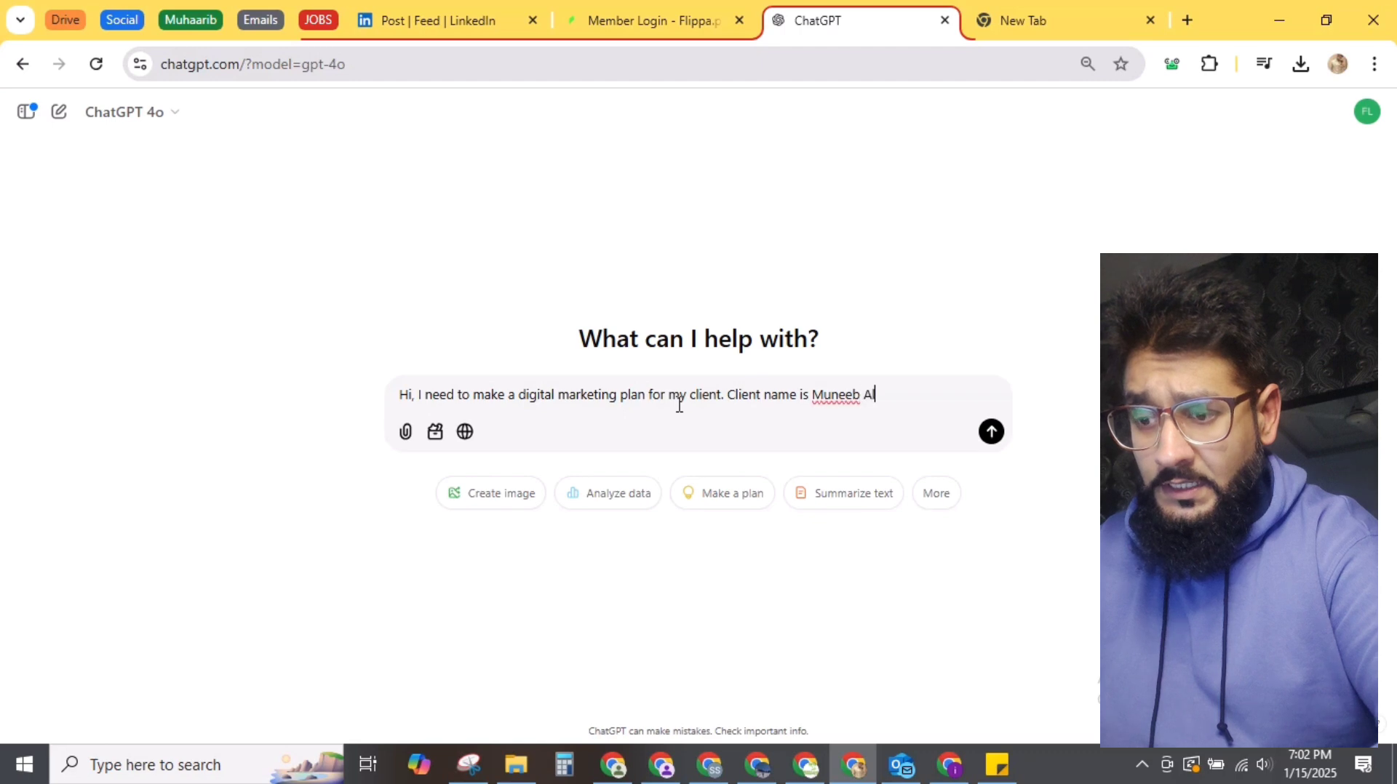
{"action": "type", "text": "i. and he needs "}
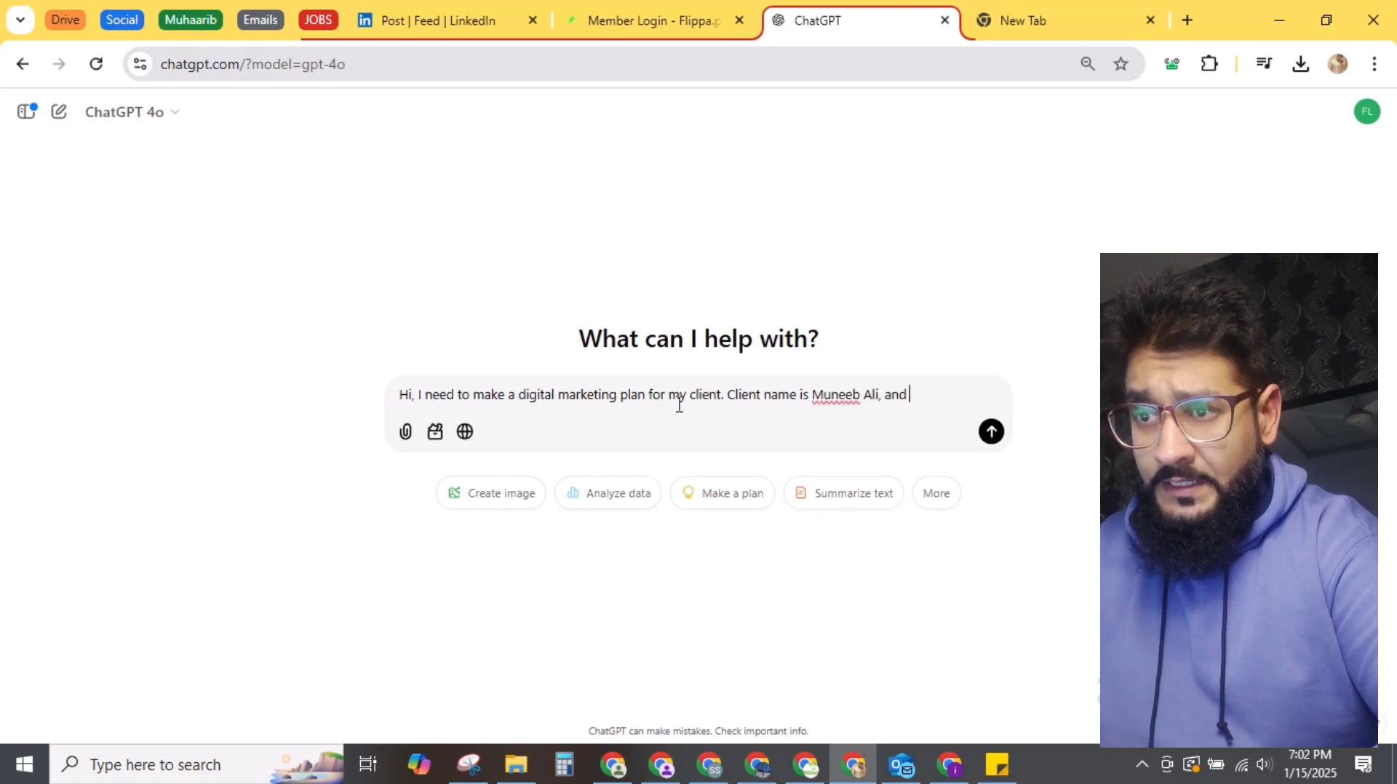
{"action": "type", "text": "complete "}
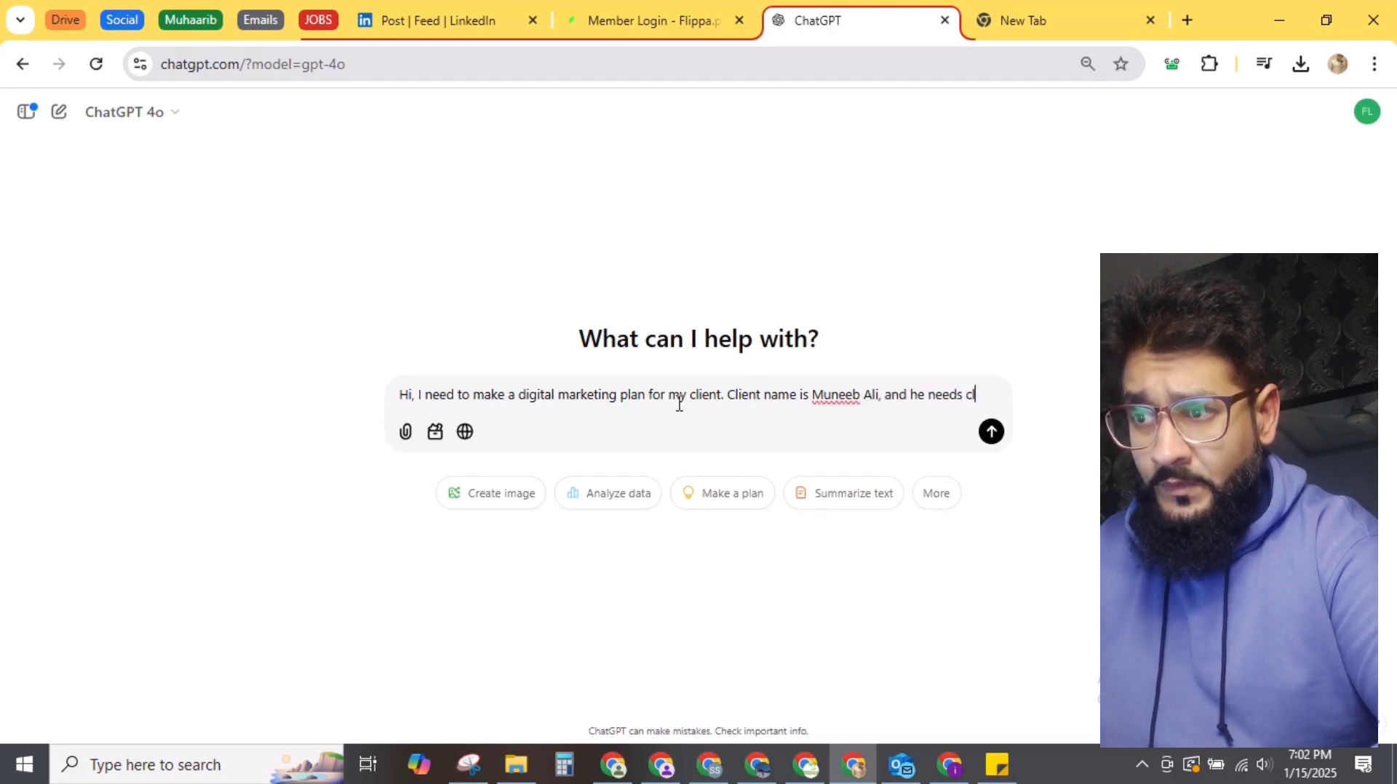
{"action": "type", "text": "plan foro h"}
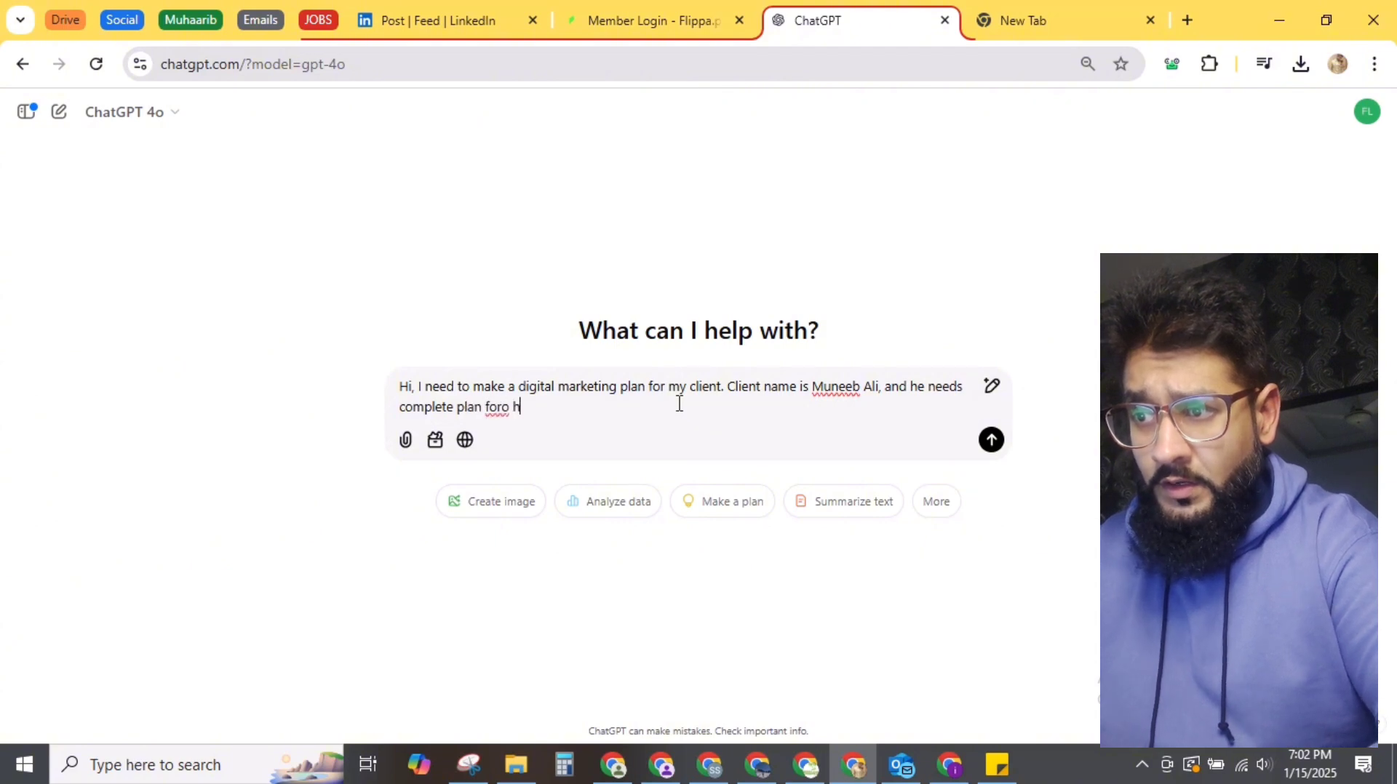
{"action": "key", "text": "BackSpace"}
{"action": "key", "text": "BackSpace"}
{"action": "type", "text": "his business."}
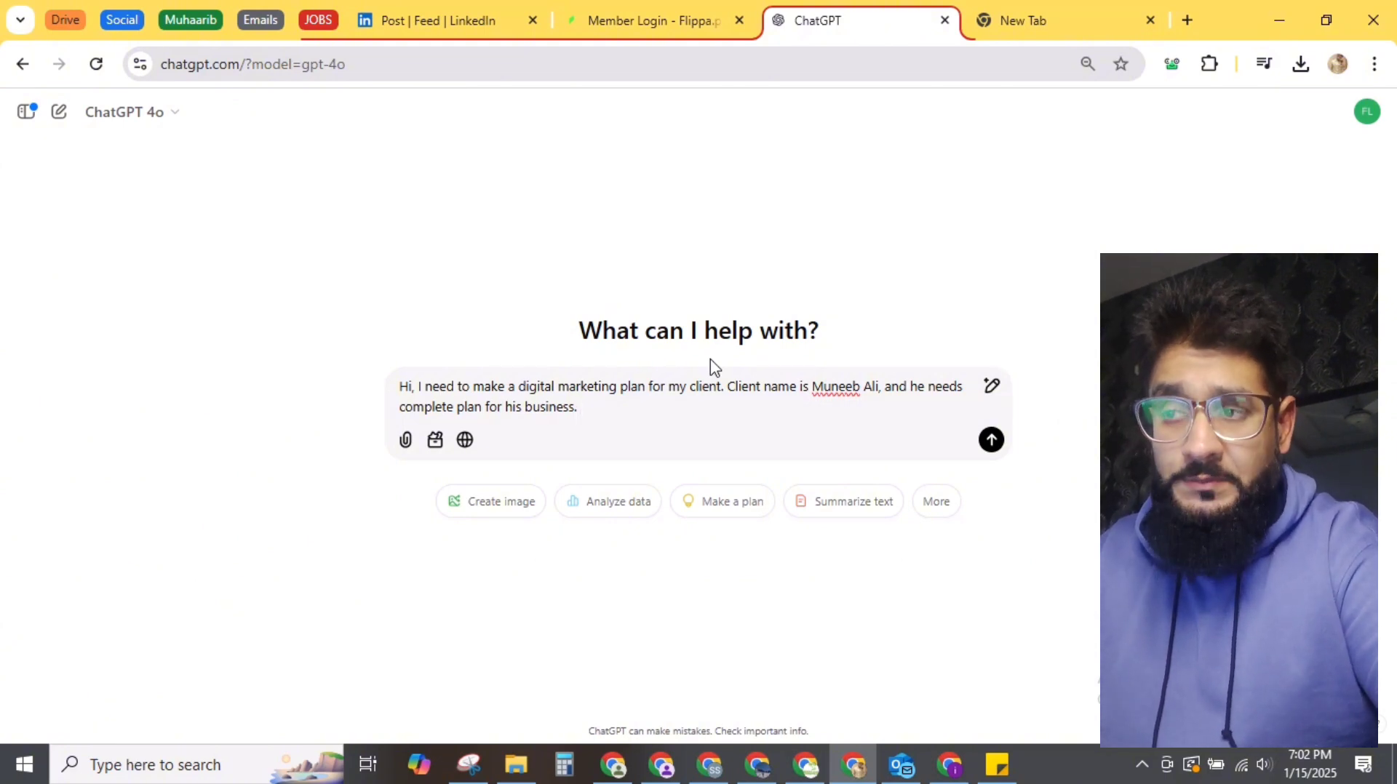
{"action": "key", "text": "Return"}
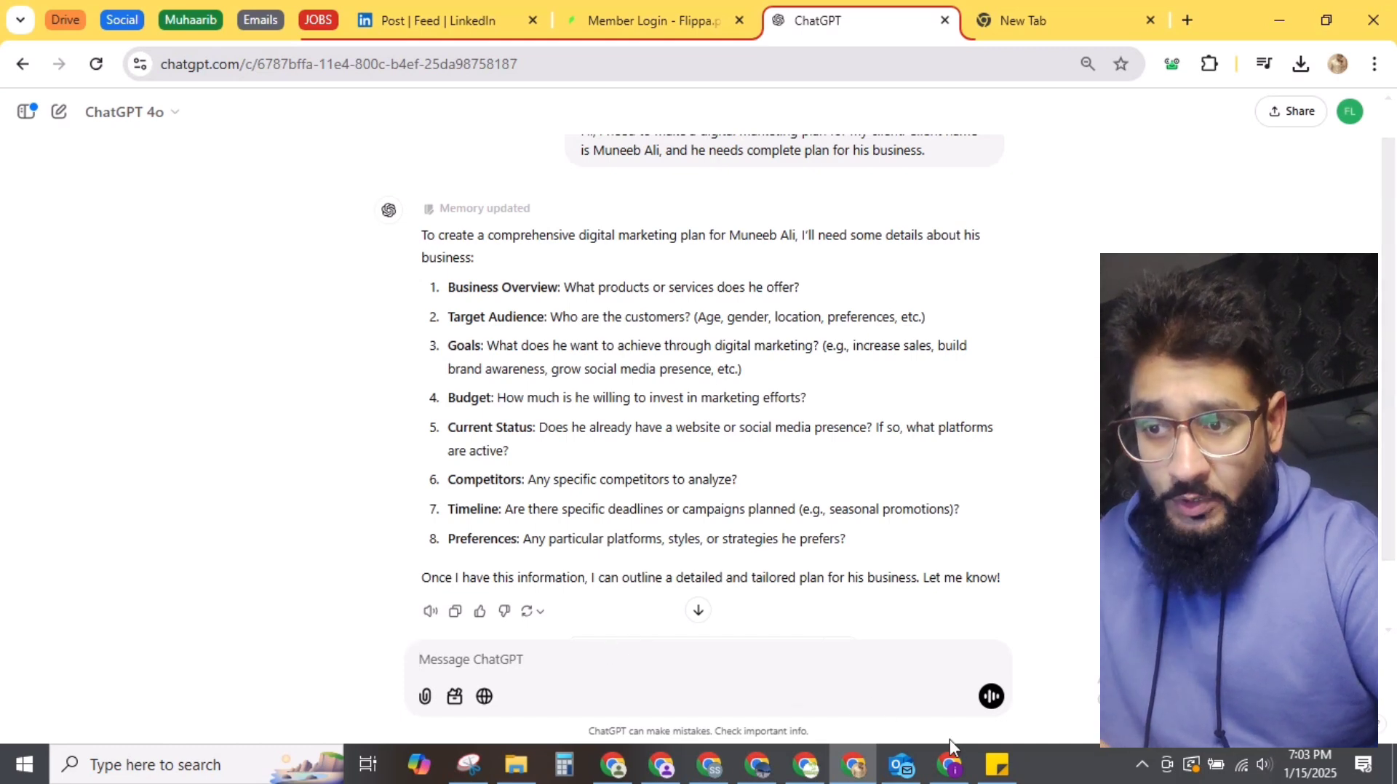
Step: Bring up the Sticky Notes note holding the prepared proposal brief
{"action": "left_click", "coordinate": [996, 764]}
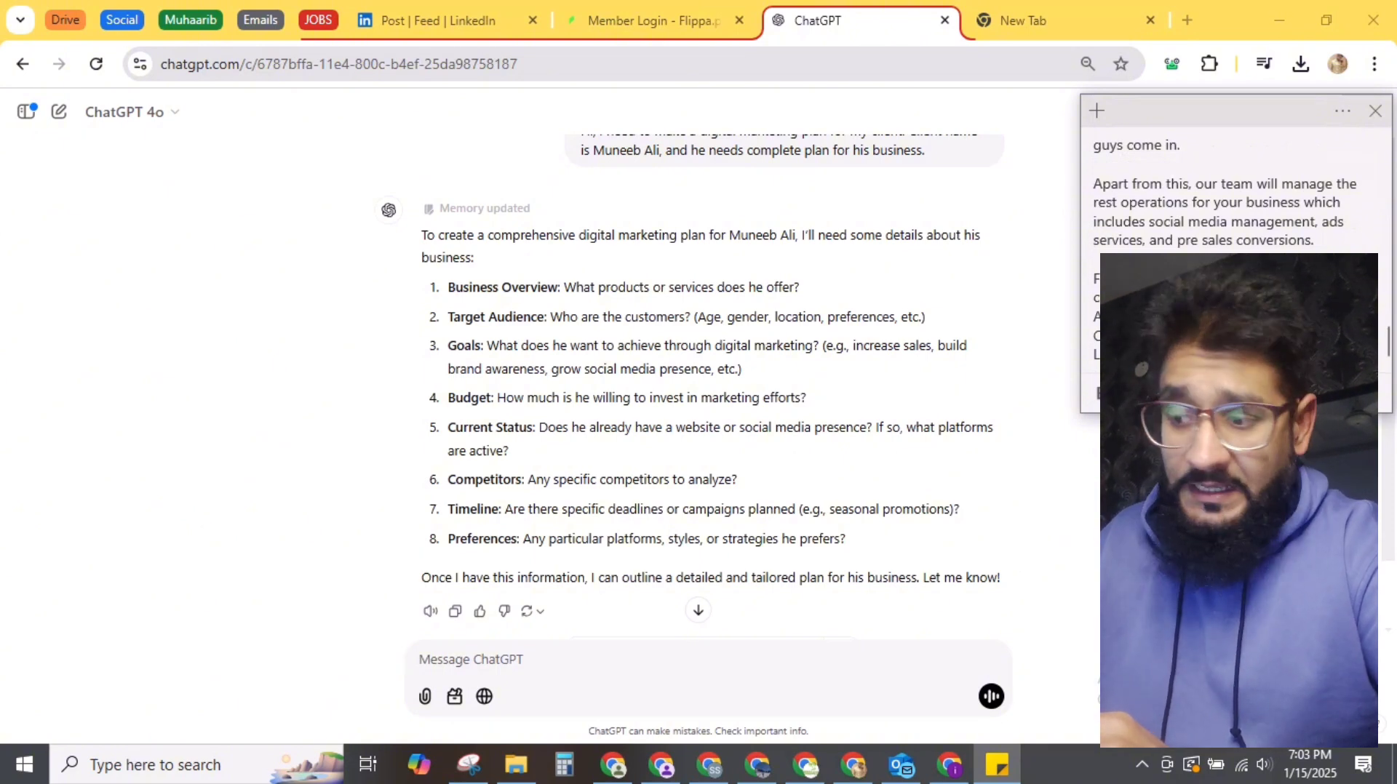
Step: Copy the sticky note's proposal brief into the ChatGPT message box
{"action": "key", "text": "ctrl+a"}
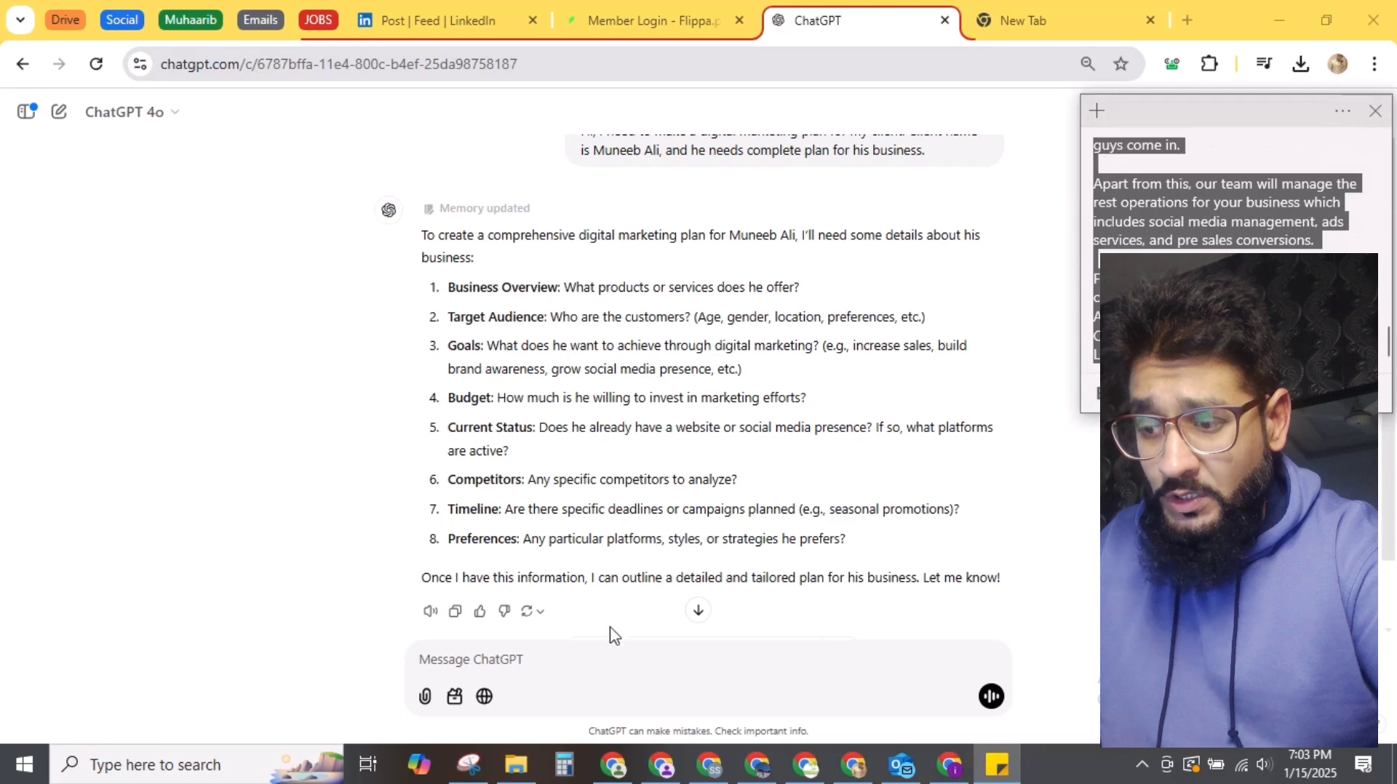
{"action": "left_click", "coordinate": [584, 645]}
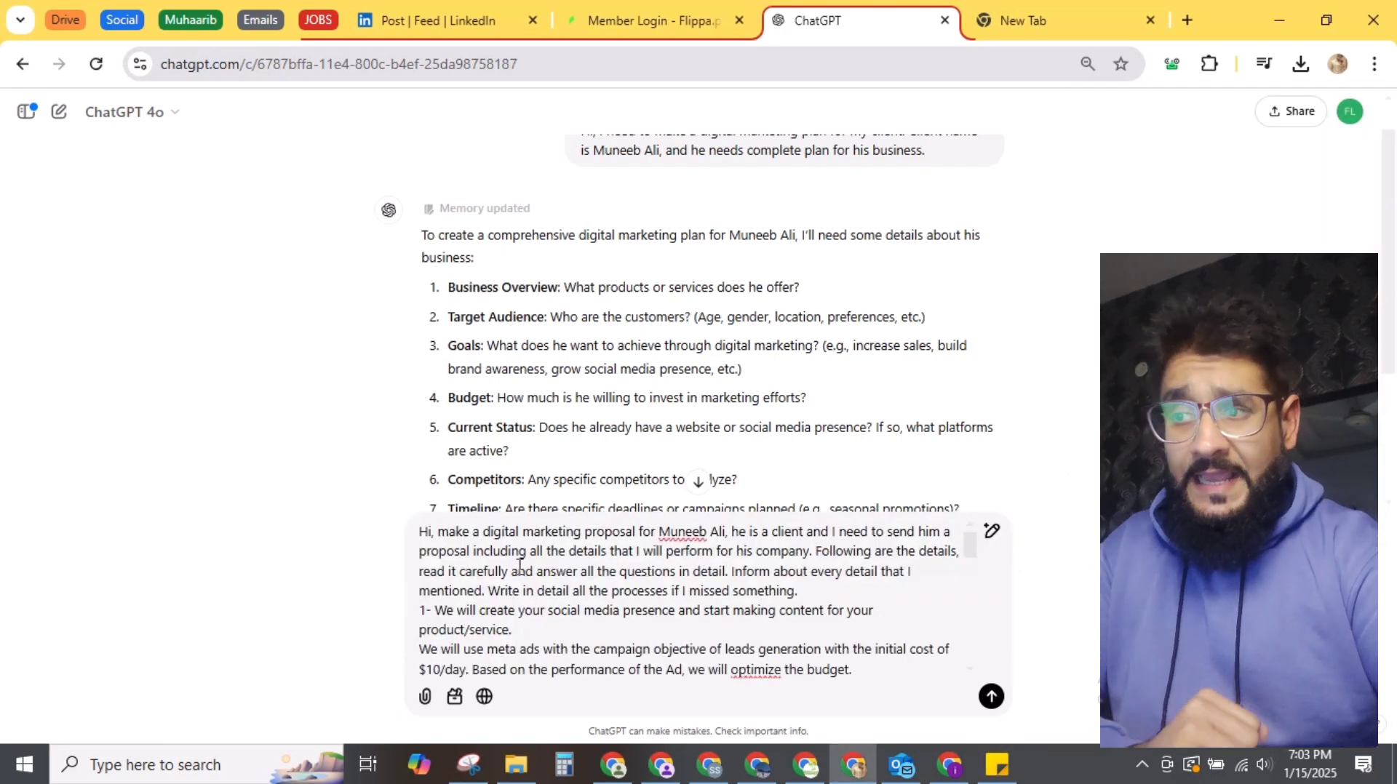
Step: Paste the LinkedIn outreach paragraph as point 2 and correct 'decisoin' to 'decision'
{"action": "left_click", "coordinate": [494, 534]}
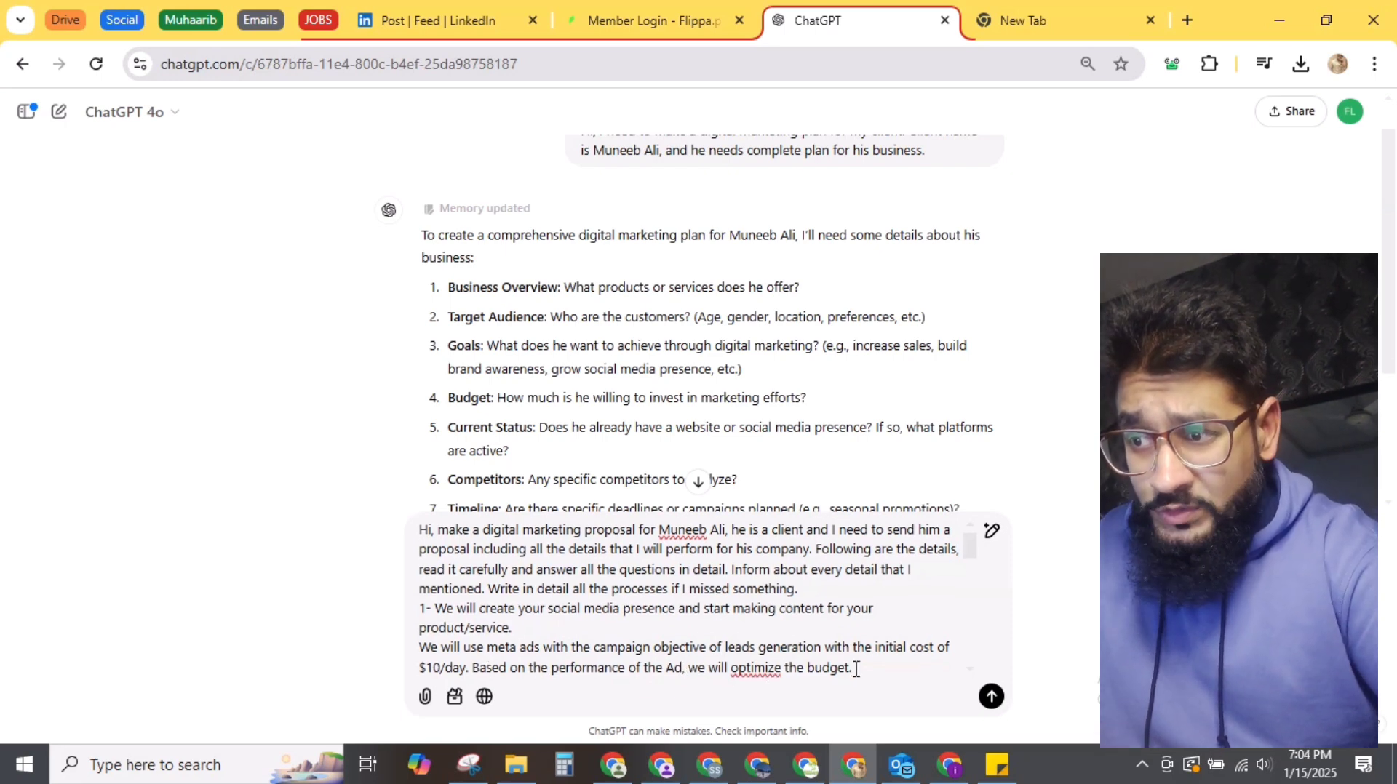
{"action": "type", "text": "2- We will create/optimize your linkedin profile (It will be an individual profile because linkedin growth shows better results when individuals profile is being used). A daily outreach limit of 50 connections per day will be sent by us to the companies decisoin makers and we will track response rates and connection acceptance rate."}
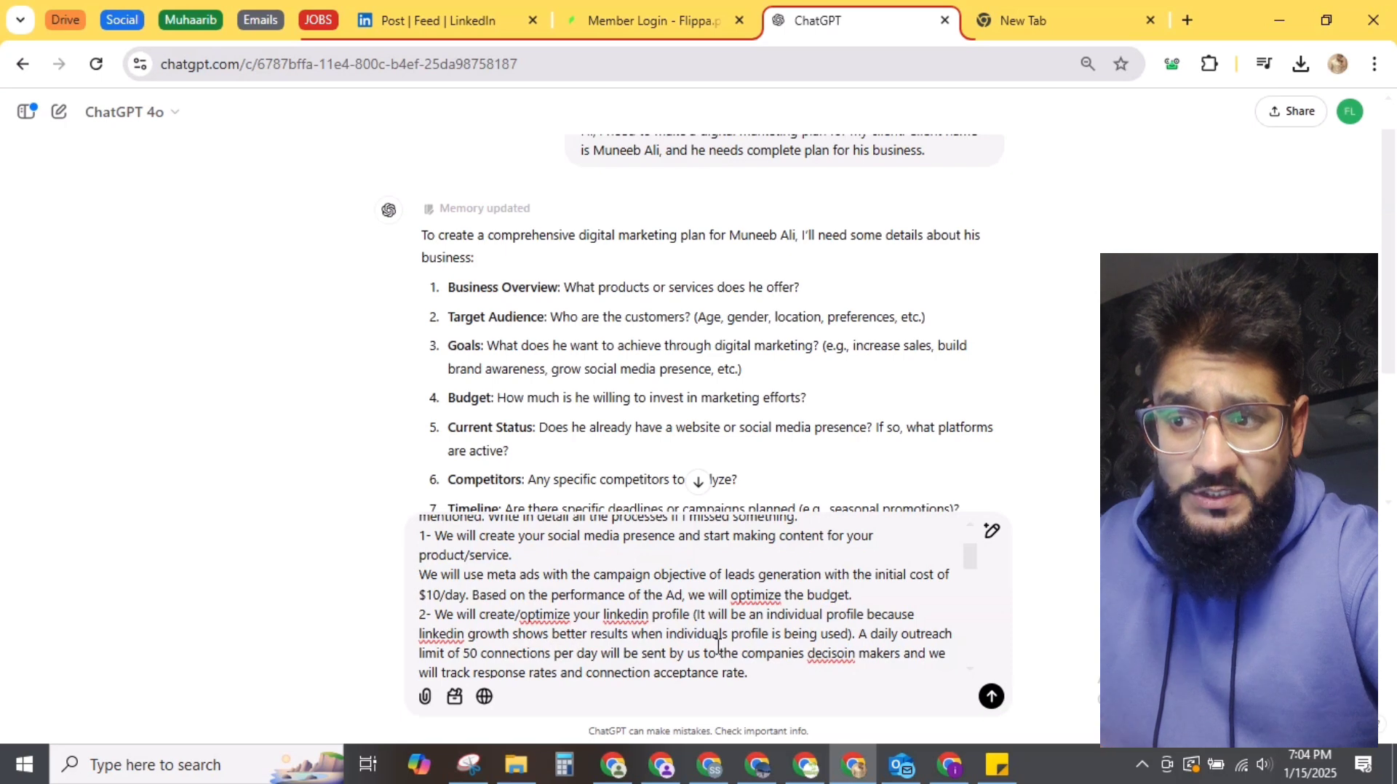
{"action": "left_click", "coordinate": [843, 653]}
{"action": "key", "text": "BackSpace"}
{"action": "key", "text": "Right"}
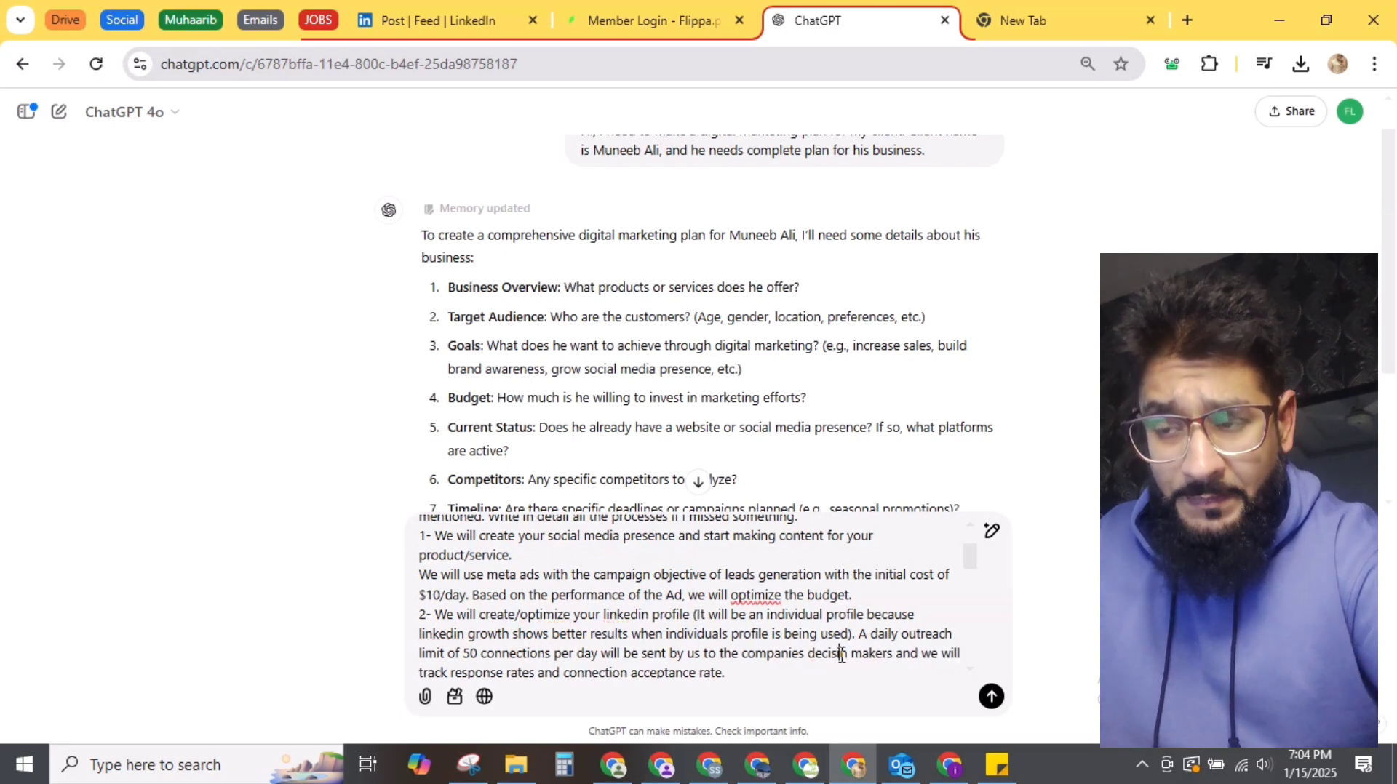
{"action": "type", "text": "o"}
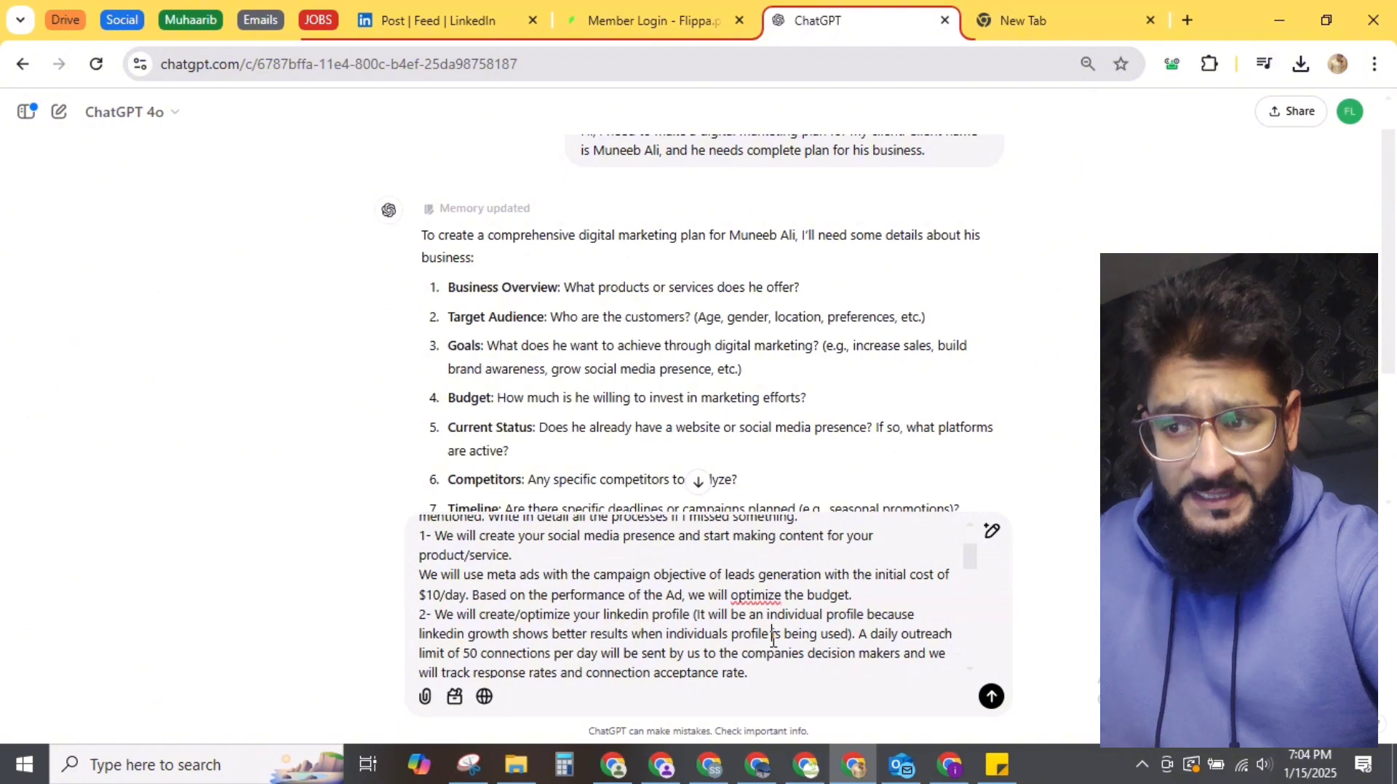
Step: Review the draft brief down to its 'presales' wording and end
{"action": "scroll", "coordinate": [751, 617], "scroll_direction": "down", "scroll_amount": 1}
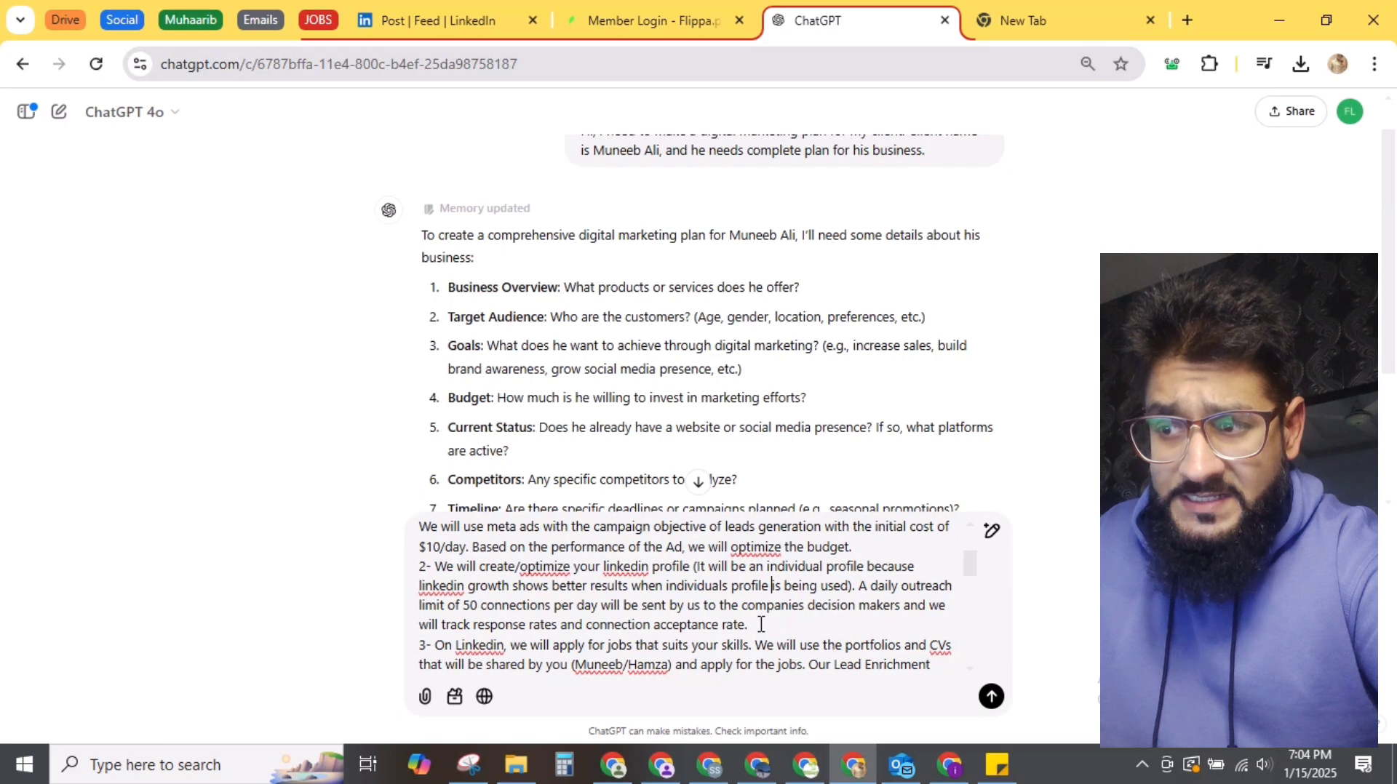
{"action": "scroll", "coordinate": [761, 623], "scroll_direction": "down", "scroll_amount": 2}
{"action": "scroll", "coordinate": [760, 623], "scroll_direction": "down", "scroll_amount": 1}
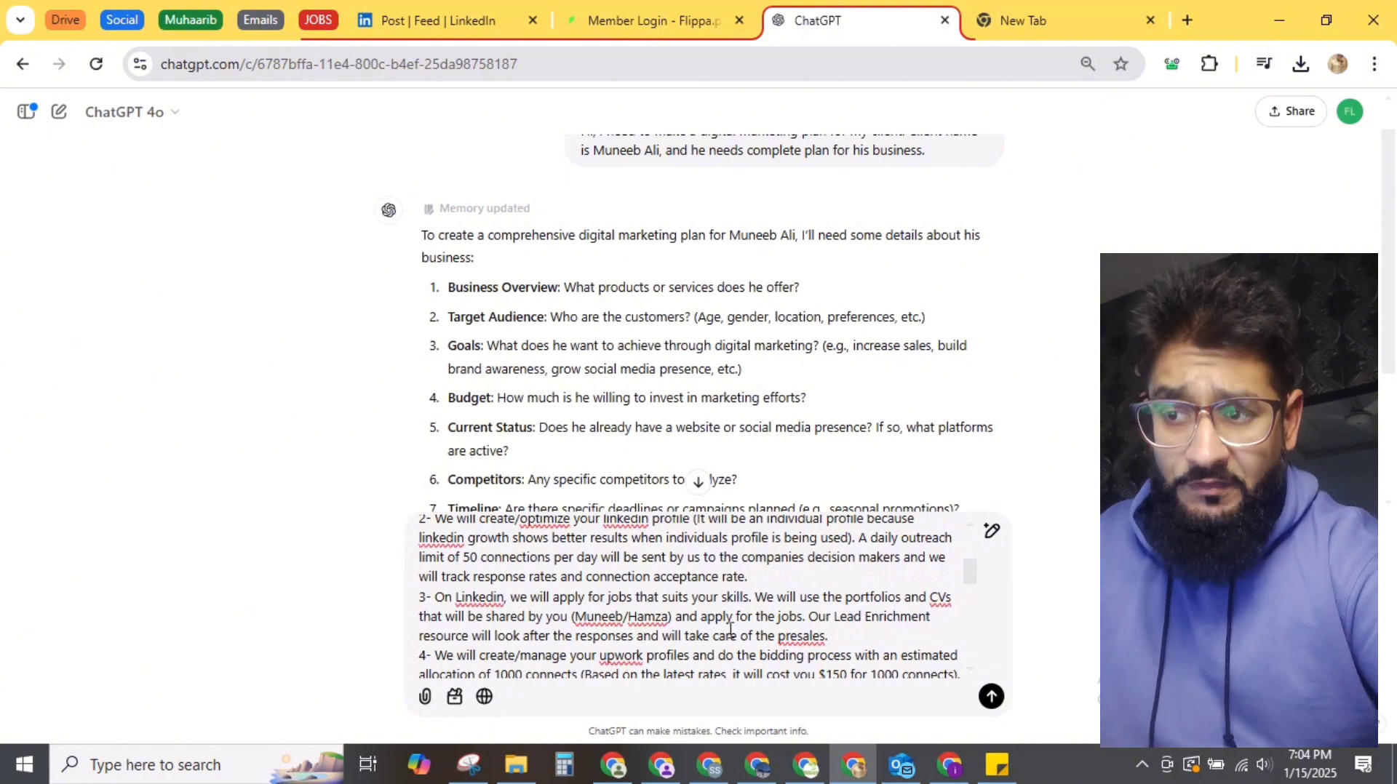
{"action": "scroll", "coordinate": [731, 630], "scroll_direction": "down", "scroll_amount": 1}
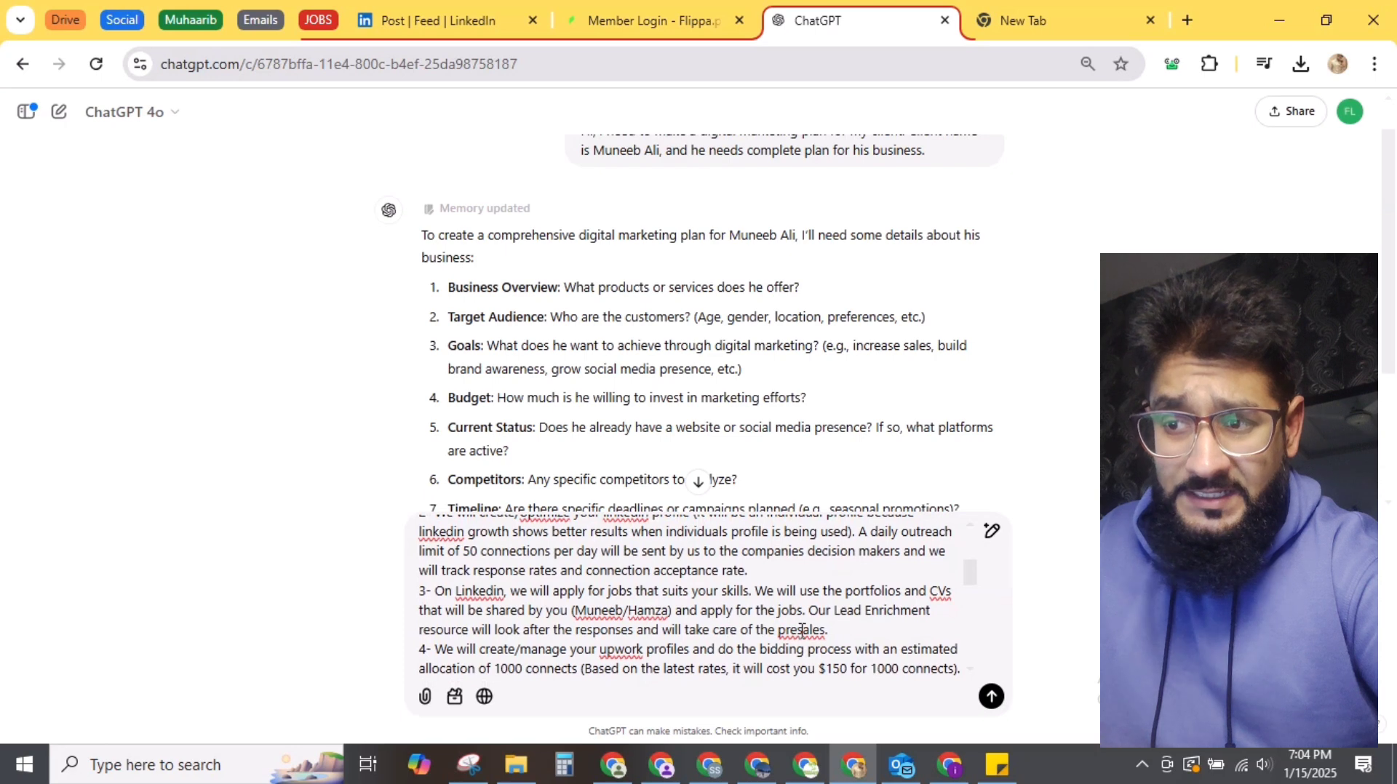
{"action": "left_click", "coordinate": [799, 630]}
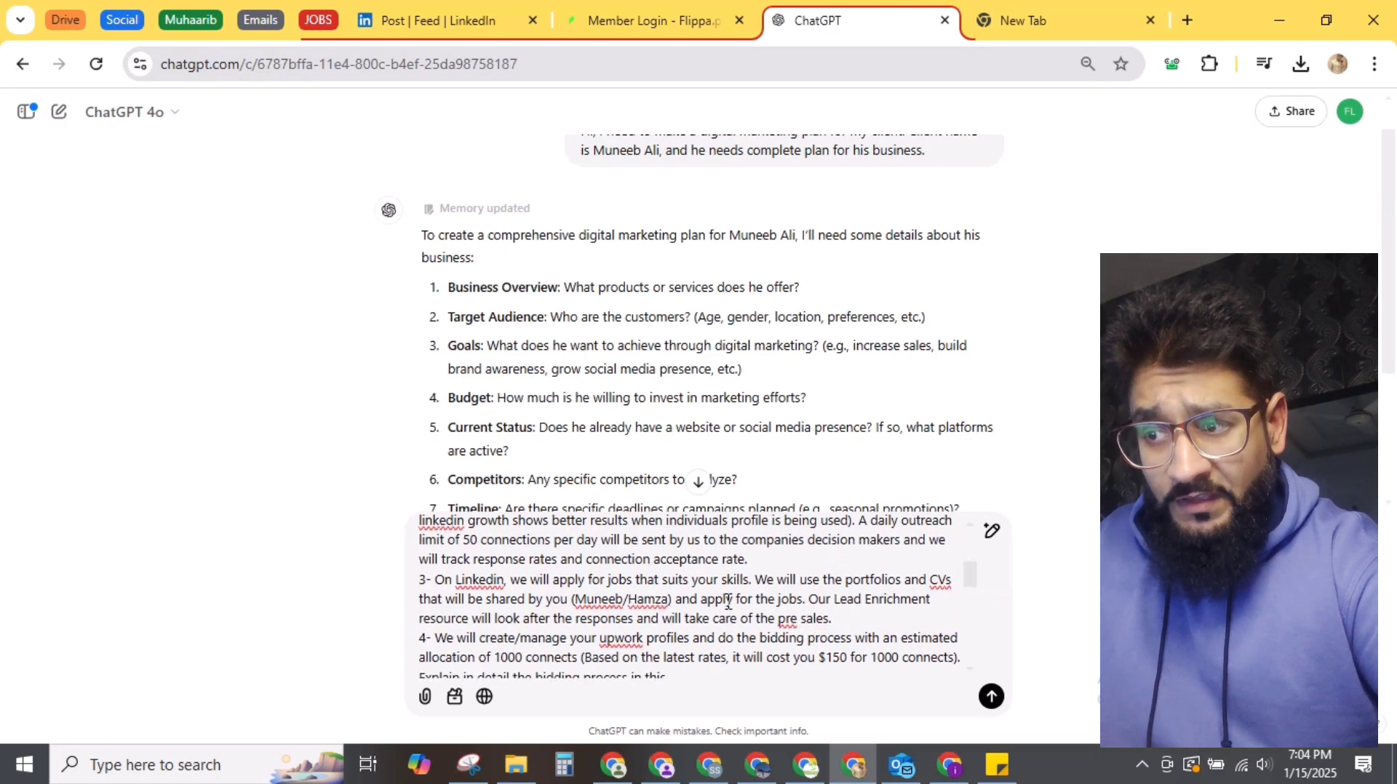
{"action": "scroll", "coordinate": [728, 601], "scroll_direction": "down", "scroll_amount": 2}
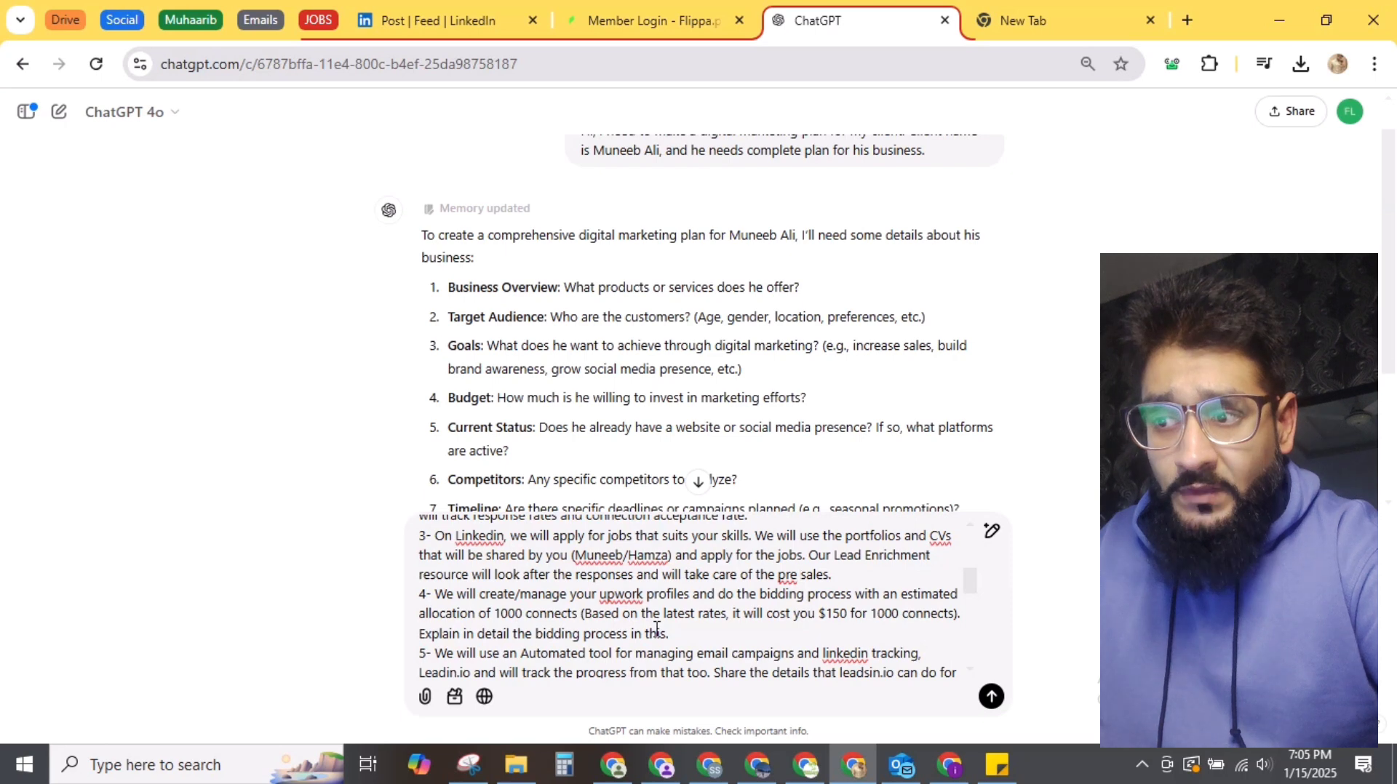
{"action": "scroll", "coordinate": [657, 629], "scroll_direction": "down", "scroll_amount": 1}
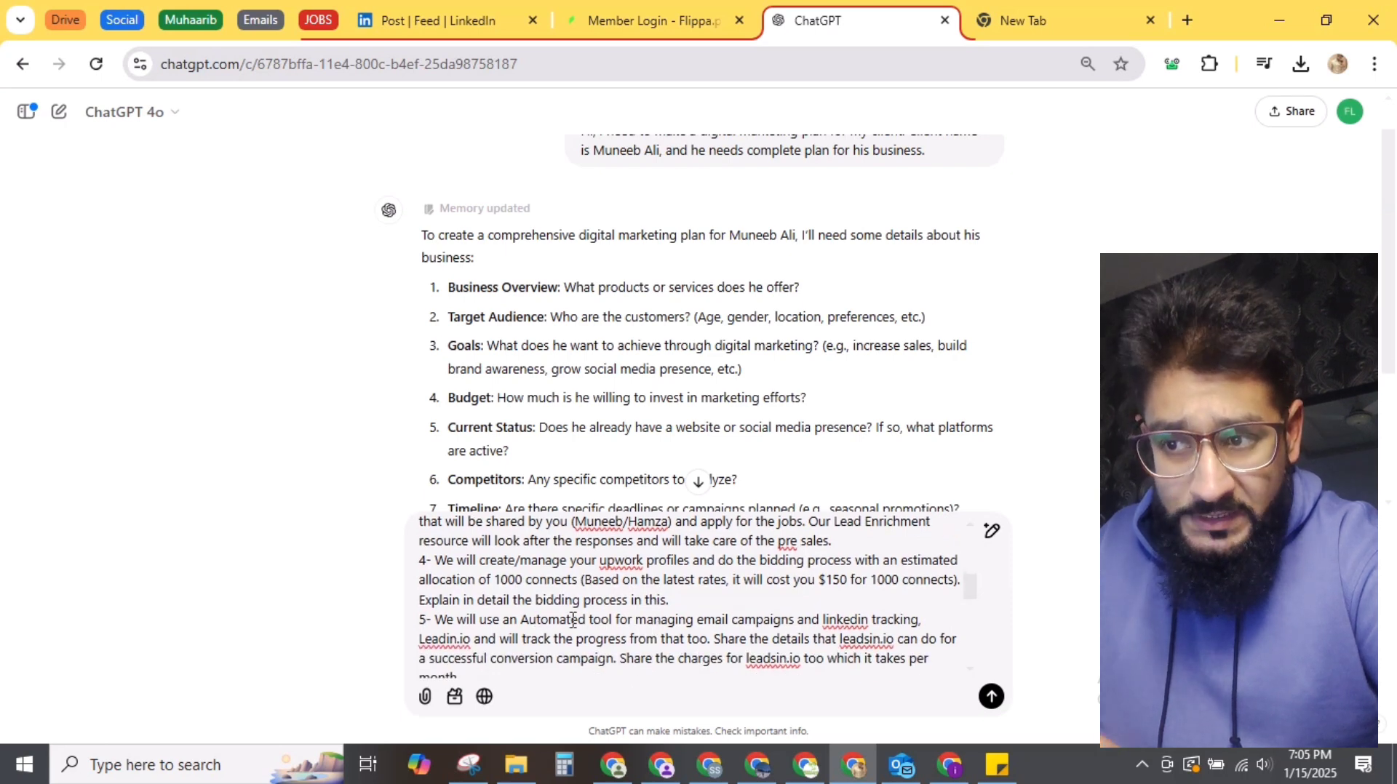
{"action": "scroll", "coordinate": [696, 613], "scroll_direction": "down", "scroll_amount": 2}
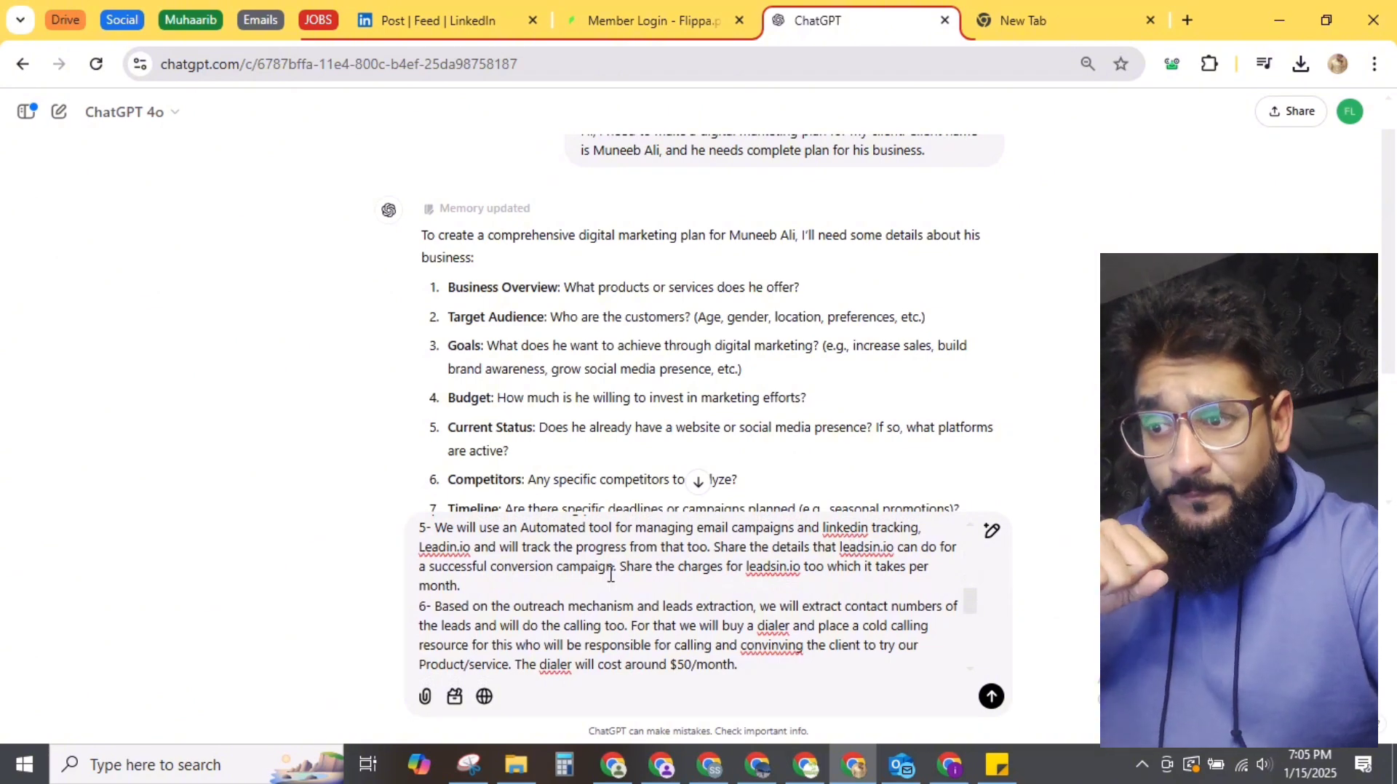
Step: Append the resources list and costs: $1500 services, $300 ads, $150 connects, $150 Leadin.io
{"action": "key", "text": "ctrl+v"}
{"action": "scroll", "coordinate": [610, 572], "scroll_direction": "down", "scroll_amount": 1}
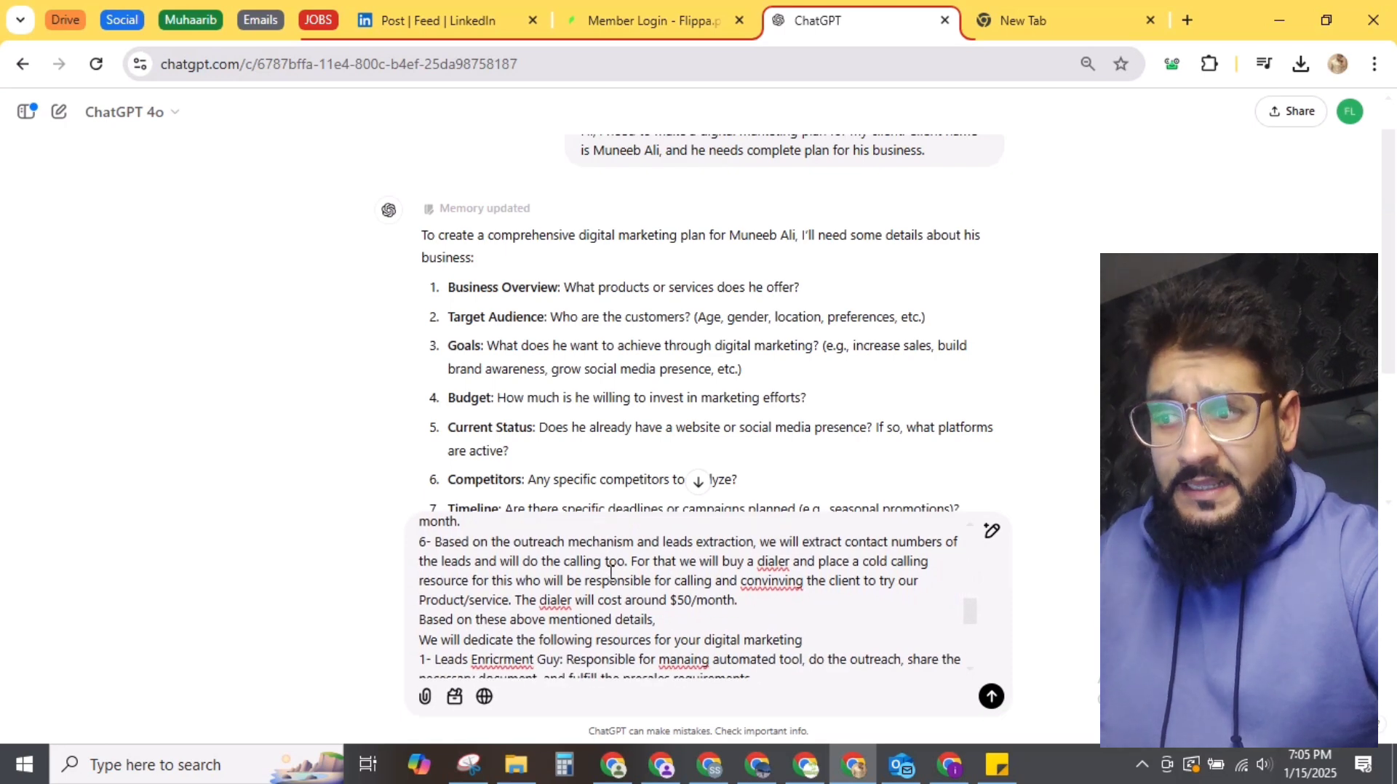
{"action": "scroll", "coordinate": [610, 572], "scroll_direction": "down", "scroll_amount": 3}
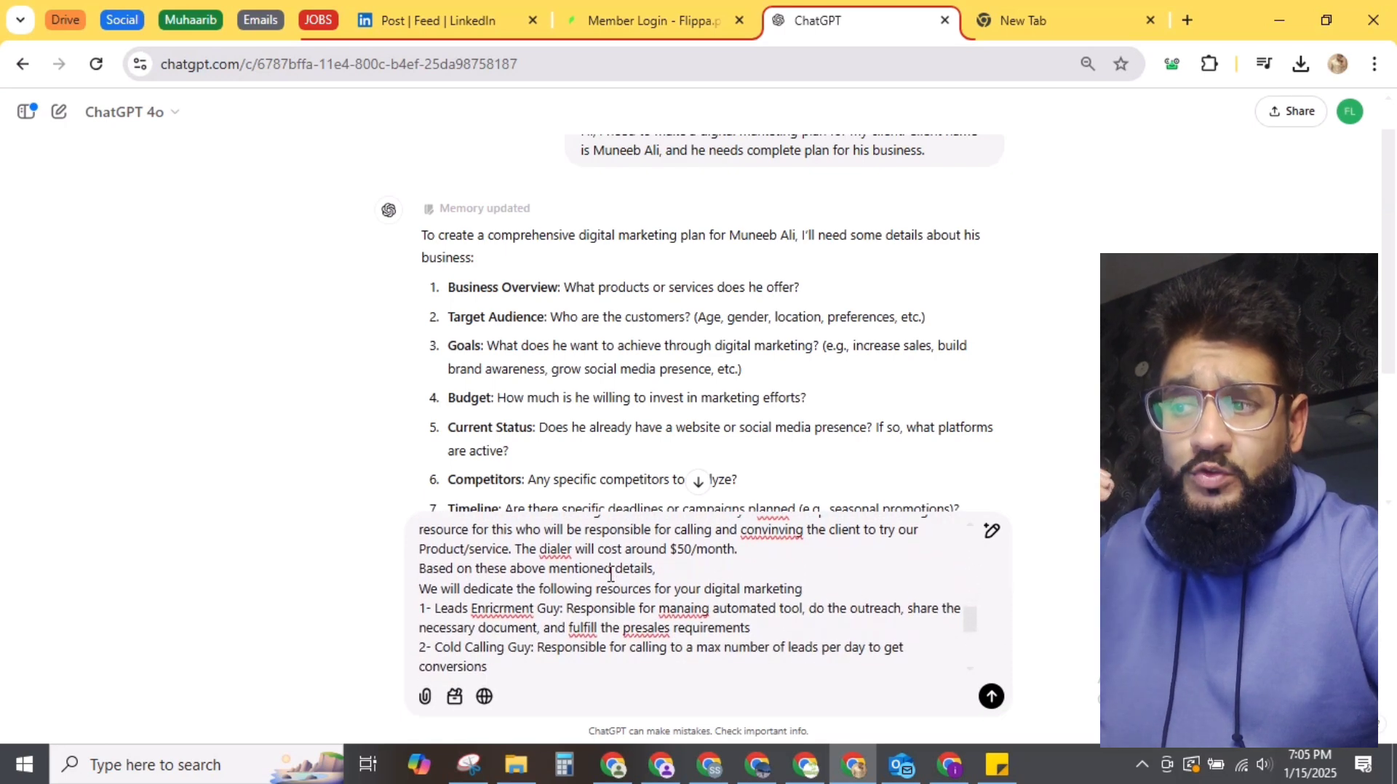
{"action": "scroll", "coordinate": [610, 572], "scroll_direction": "down", "scroll_amount": 5}
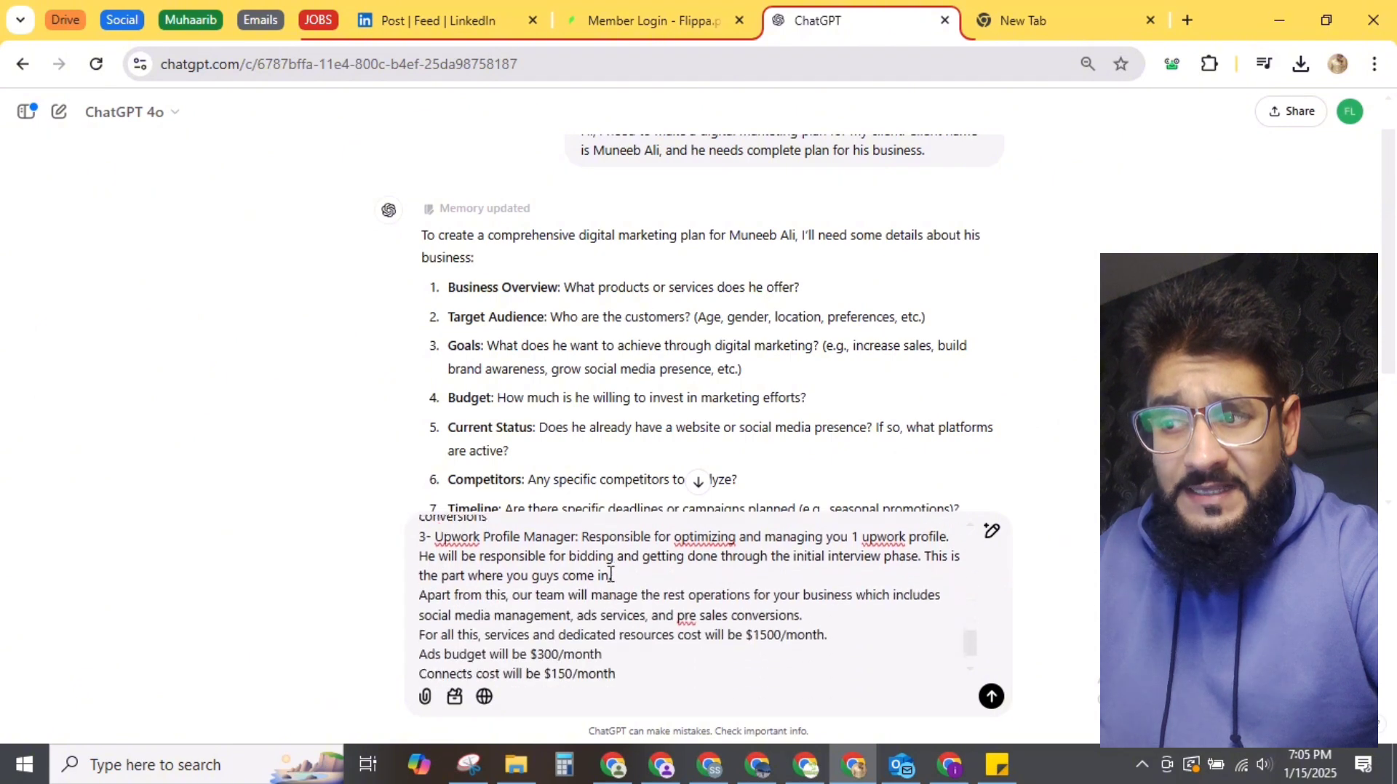
{"action": "scroll", "coordinate": [610, 572], "scroll_direction": "down", "scroll_amount": 2}
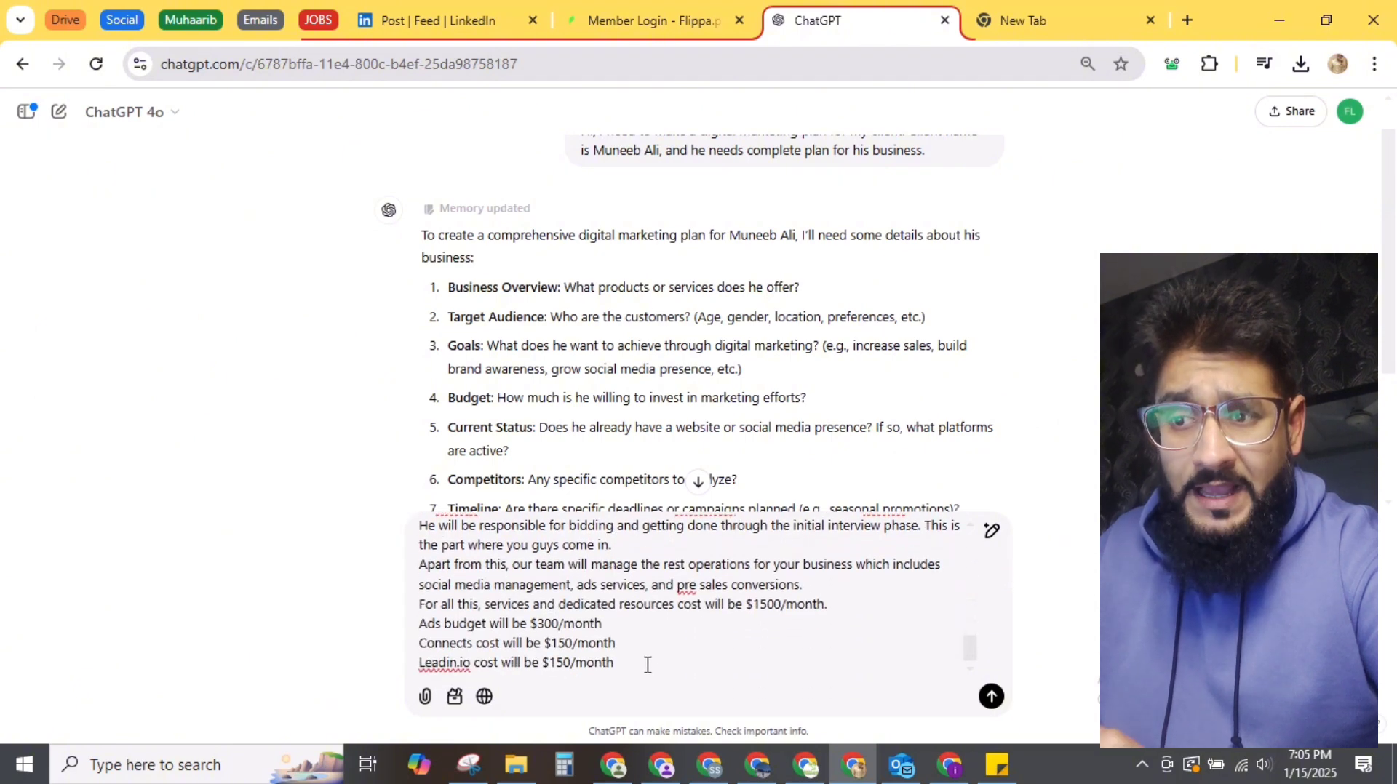
Step: Send the full brief so ChatGPT generates the Digital Marketing Proposal canvas
{"action": "left_click", "coordinate": [989, 696]}
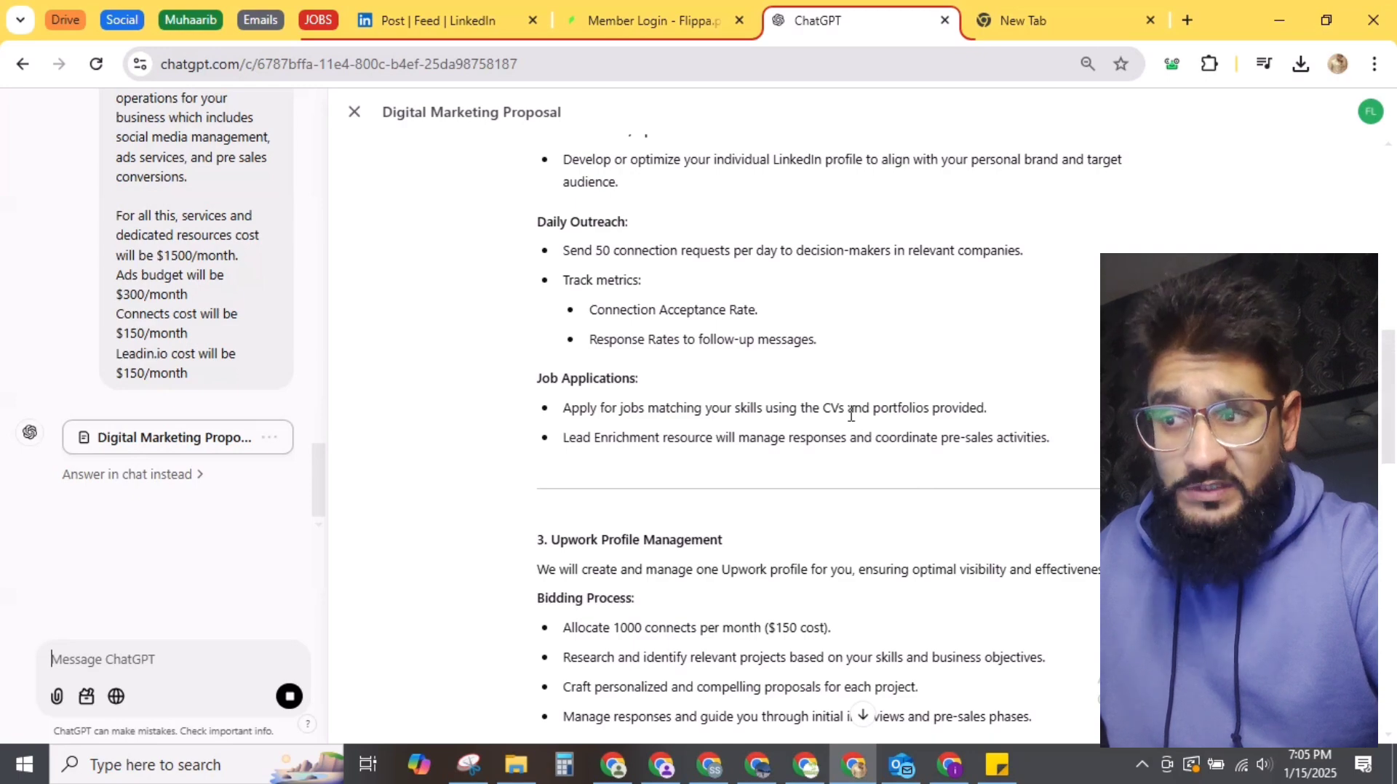
{"action": "scroll", "coordinate": [850, 418], "scroll_direction": "down", "scroll_amount": 7}
{"action": "scroll", "coordinate": [850, 419], "scroll_direction": "down", "scroll_amount": 10}
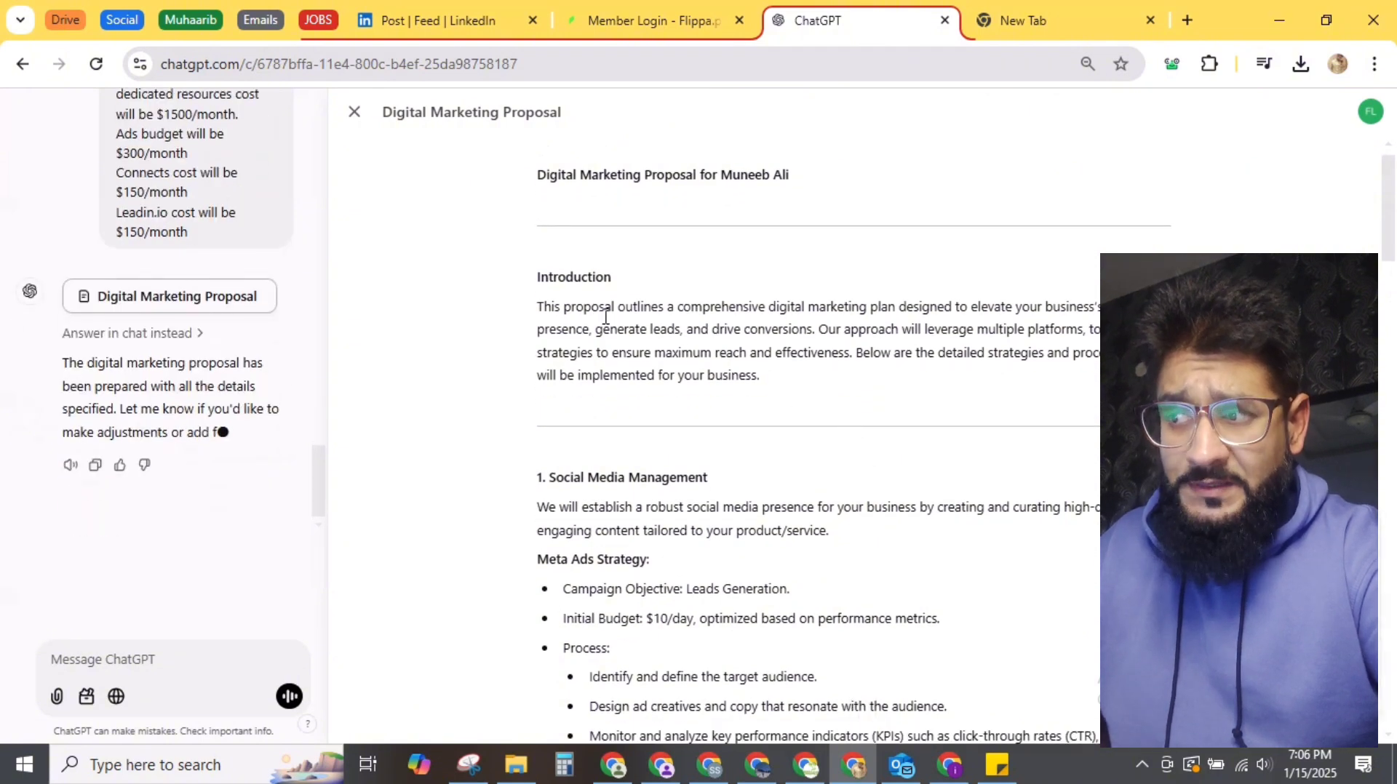
{"action": "scroll", "coordinate": [650, 352], "scroll_direction": "down", "scroll_amount": 4}
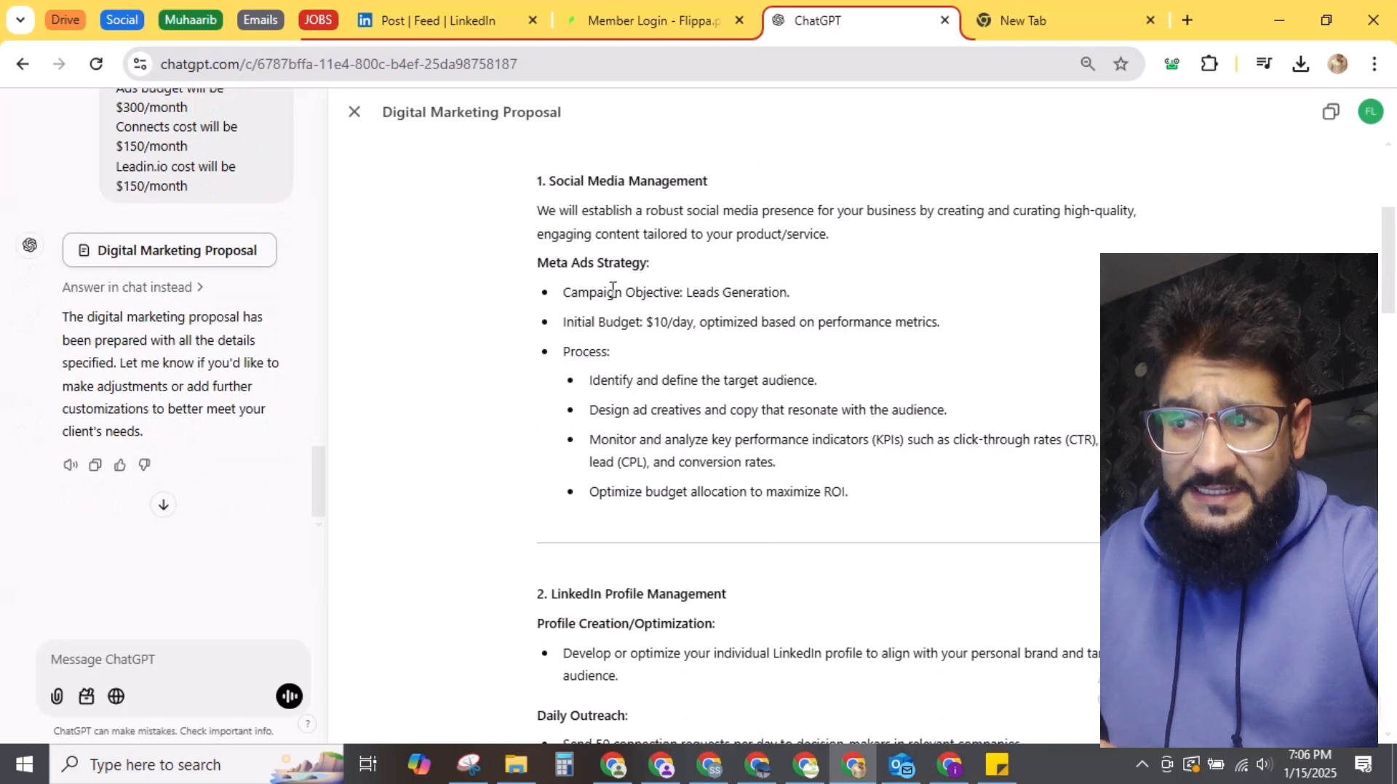
Step: Scroll through the proposal's service sections to the $2150/month cost breakdown
{"action": "scroll", "coordinate": [670, 357], "scroll_direction": "down", "scroll_amount": 5}
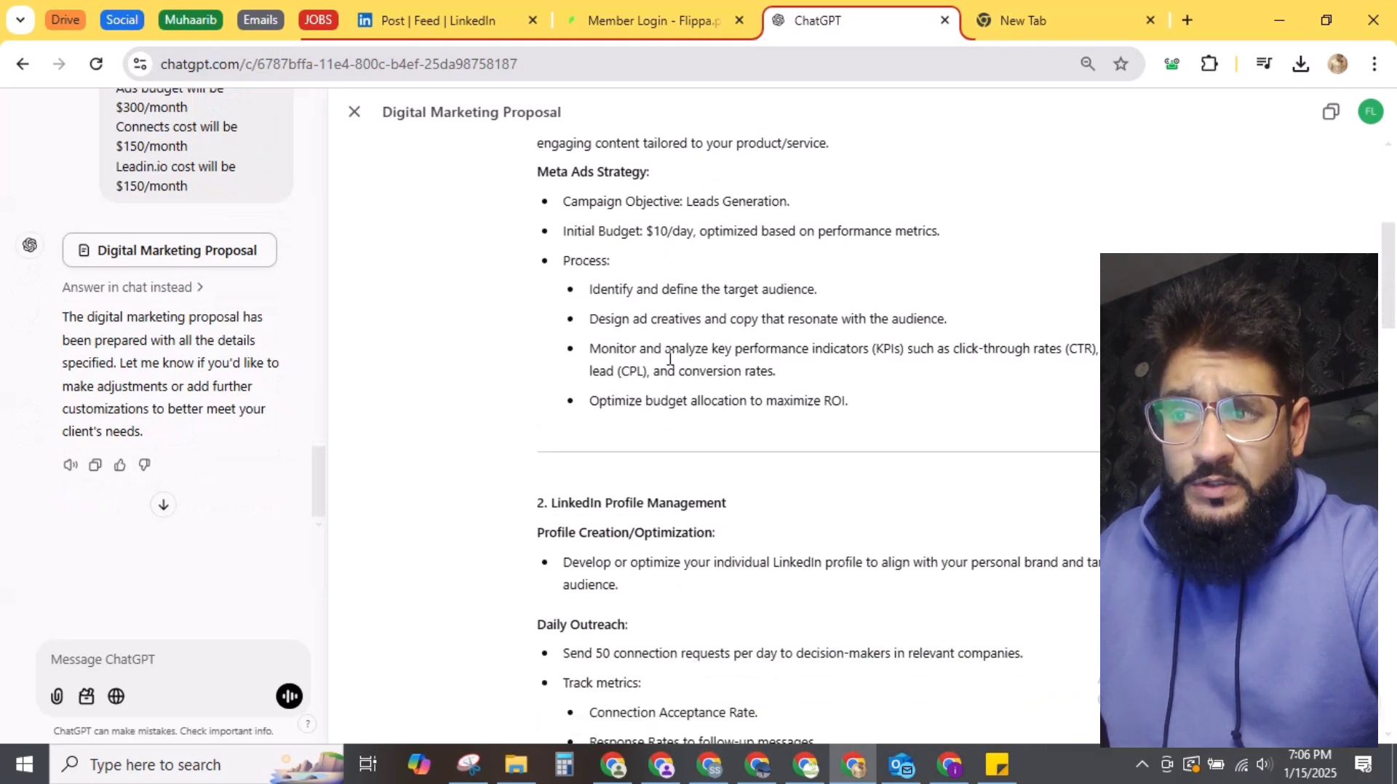
{"action": "scroll", "coordinate": [670, 357], "scroll_direction": "down", "scroll_amount": 2}
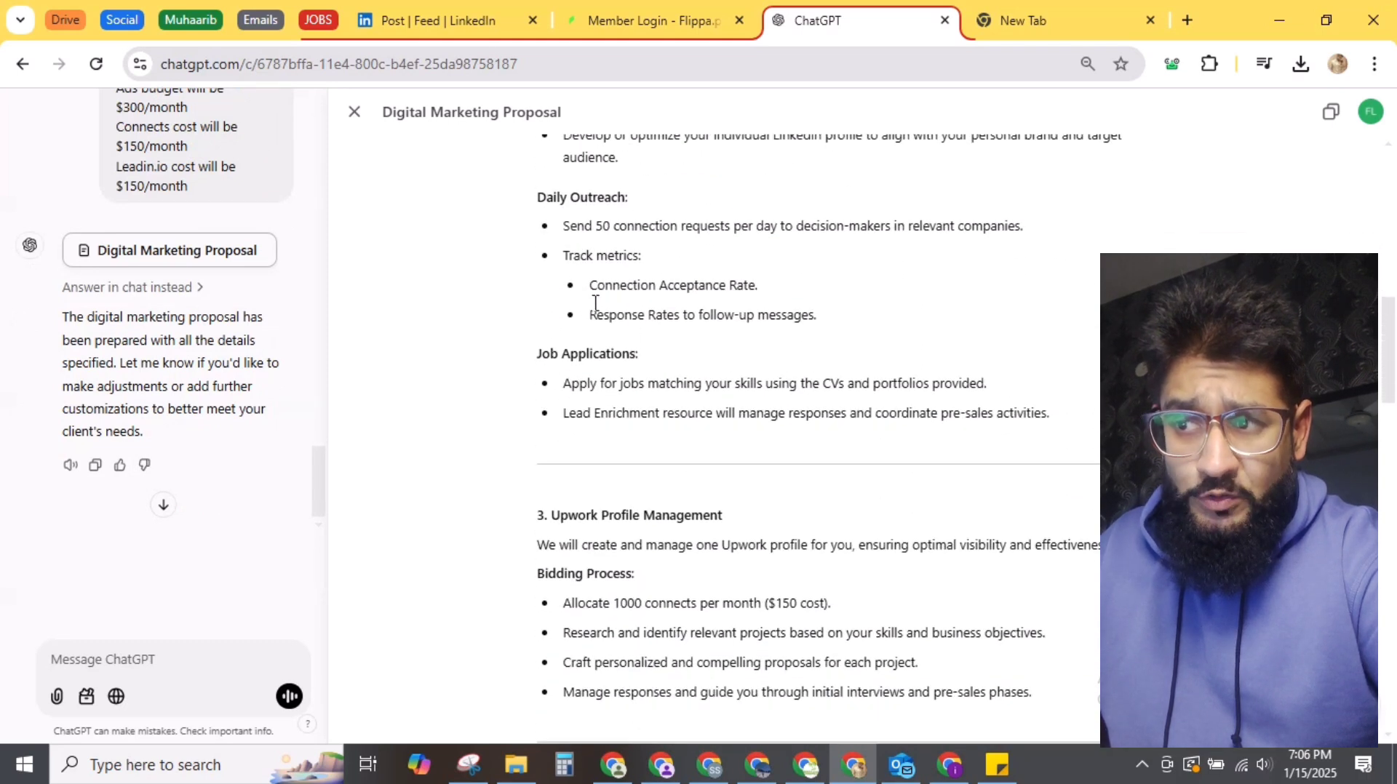
{"action": "scroll", "coordinate": [655, 401], "scroll_direction": "down", "scroll_amount": 1}
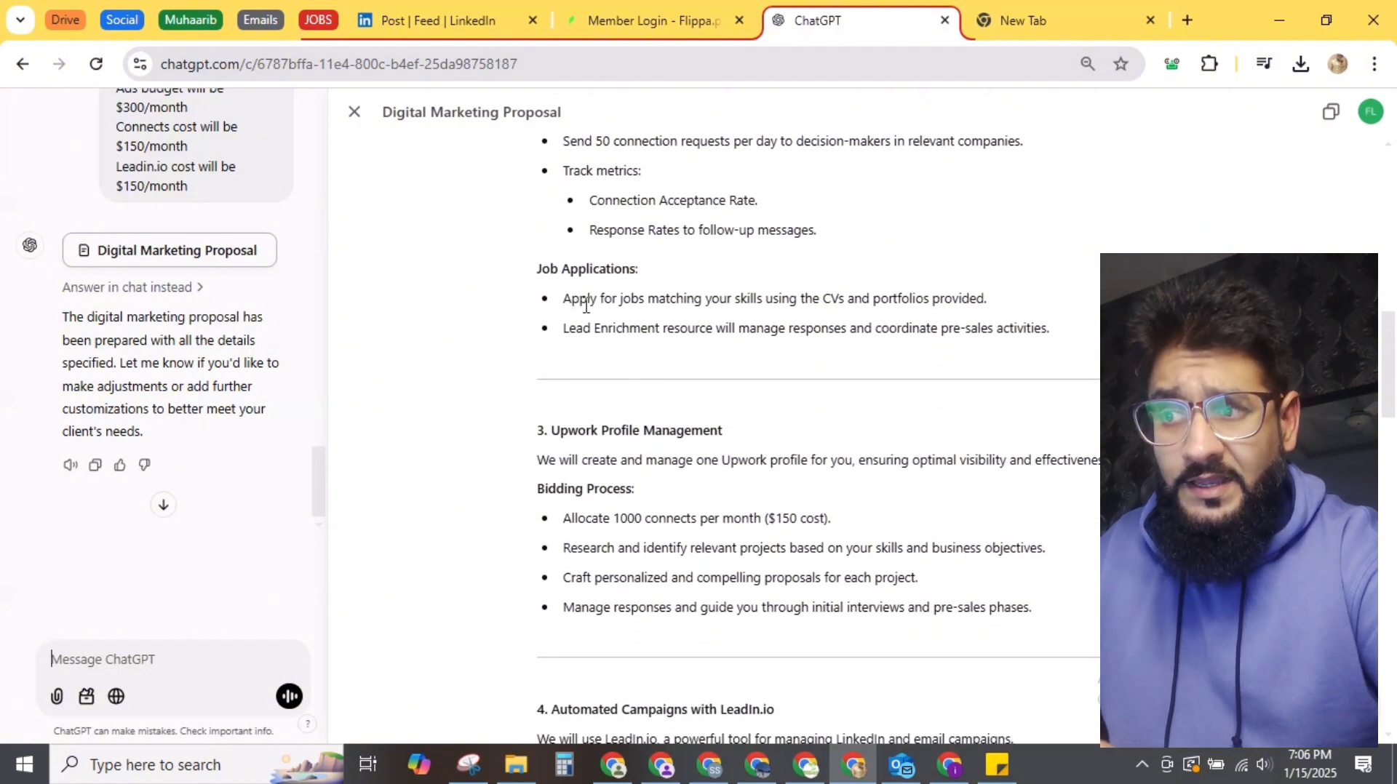
{"action": "scroll", "coordinate": [621, 385], "scroll_direction": "down", "scroll_amount": 2}
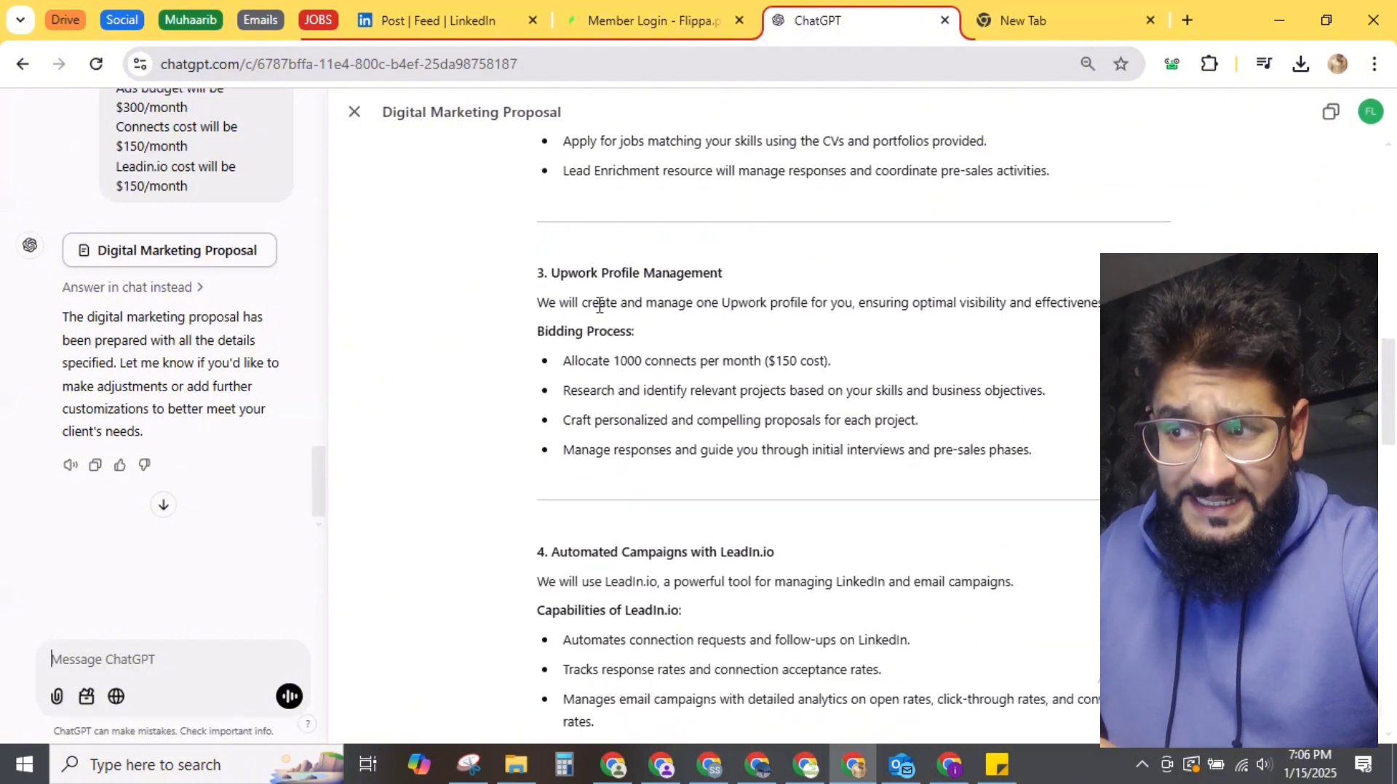
{"action": "scroll", "coordinate": [582, 419], "scroll_direction": "down", "scroll_amount": 2}
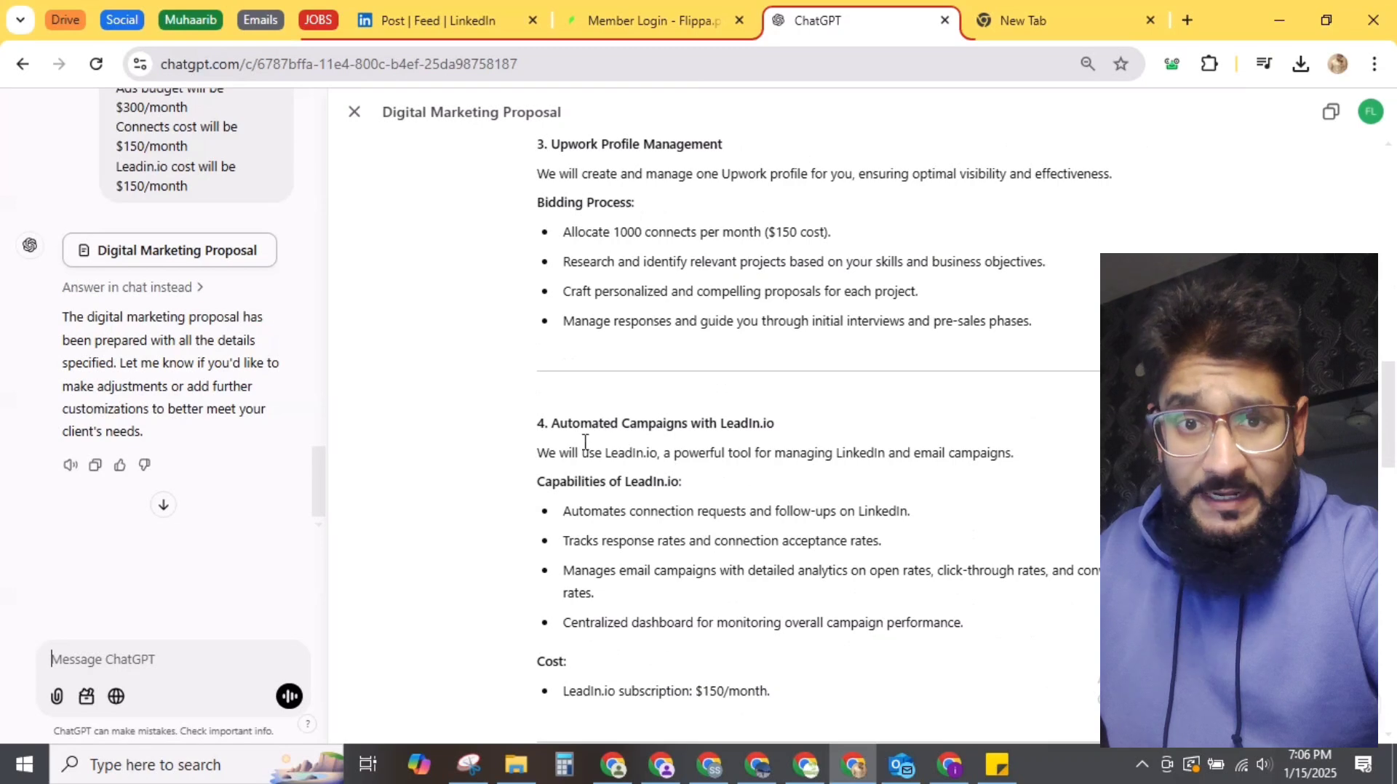
{"action": "scroll", "coordinate": [611, 378], "scroll_direction": "down", "scroll_amount": 1}
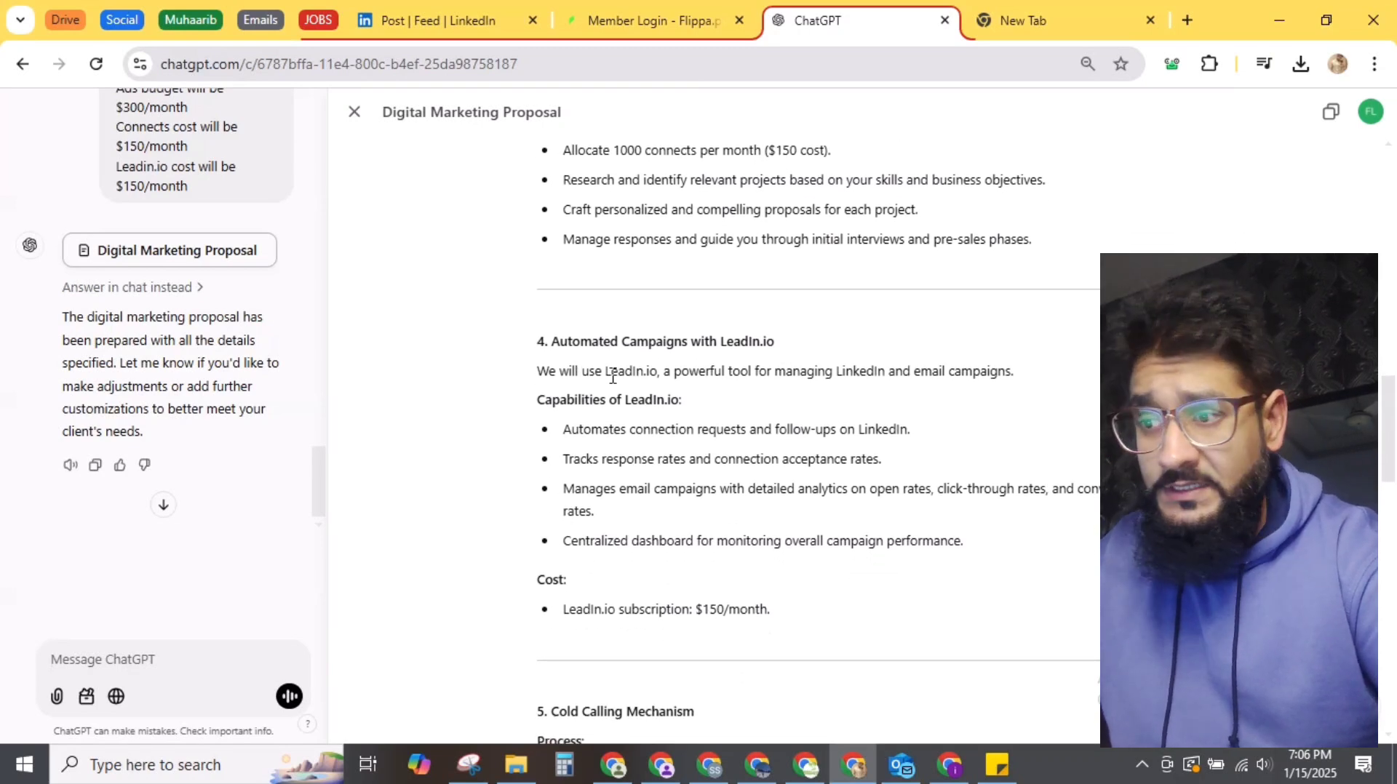
{"action": "scroll", "coordinate": [612, 377], "scroll_direction": "down", "scroll_amount": 2}
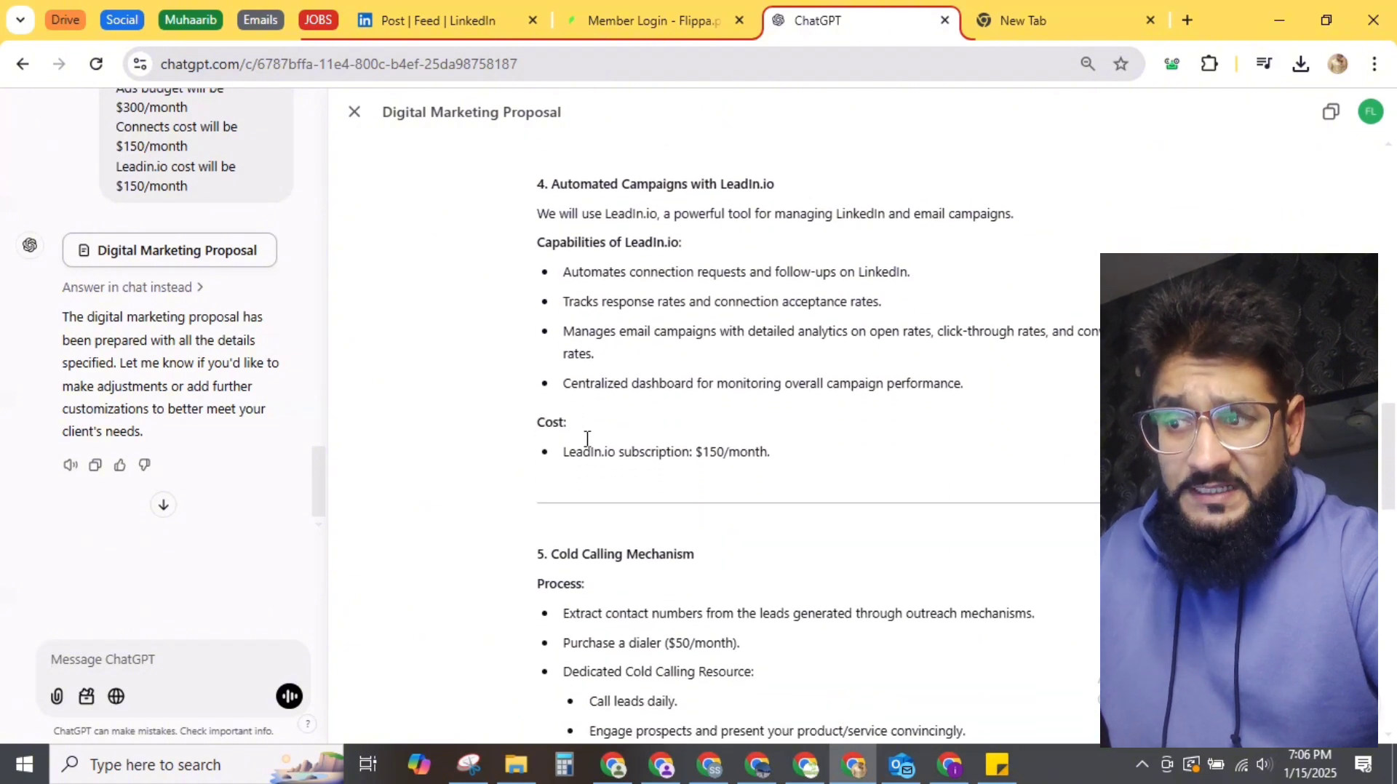
{"action": "scroll", "coordinate": [603, 451], "scroll_direction": "down", "scroll_amount": 2}
{"action": "scroll", "coordinate": [604, 451], "scroll_direction": "down", "scroll_amount": 2}
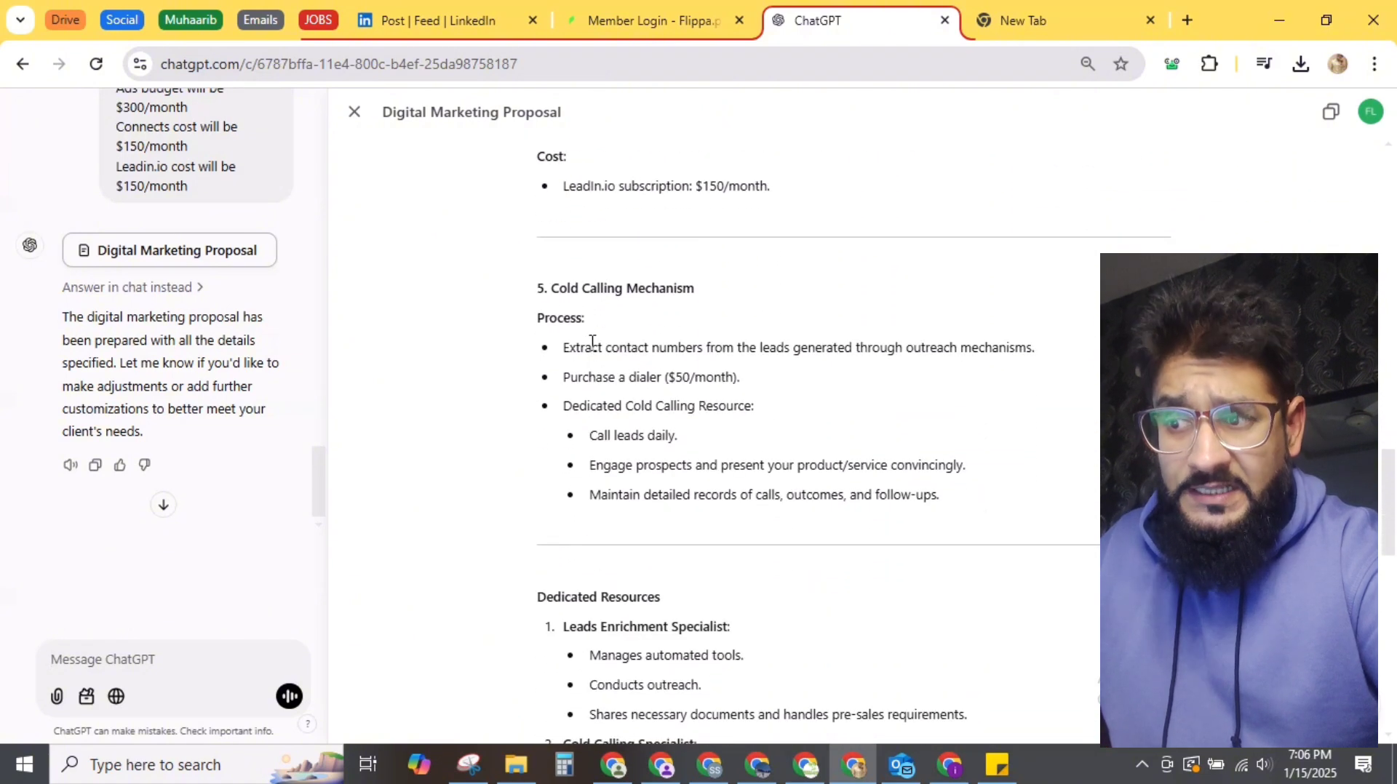
{"action": "scroll", "coordinate": [604, 378], "scroll_direction": "down", "scroll_amount": 4}
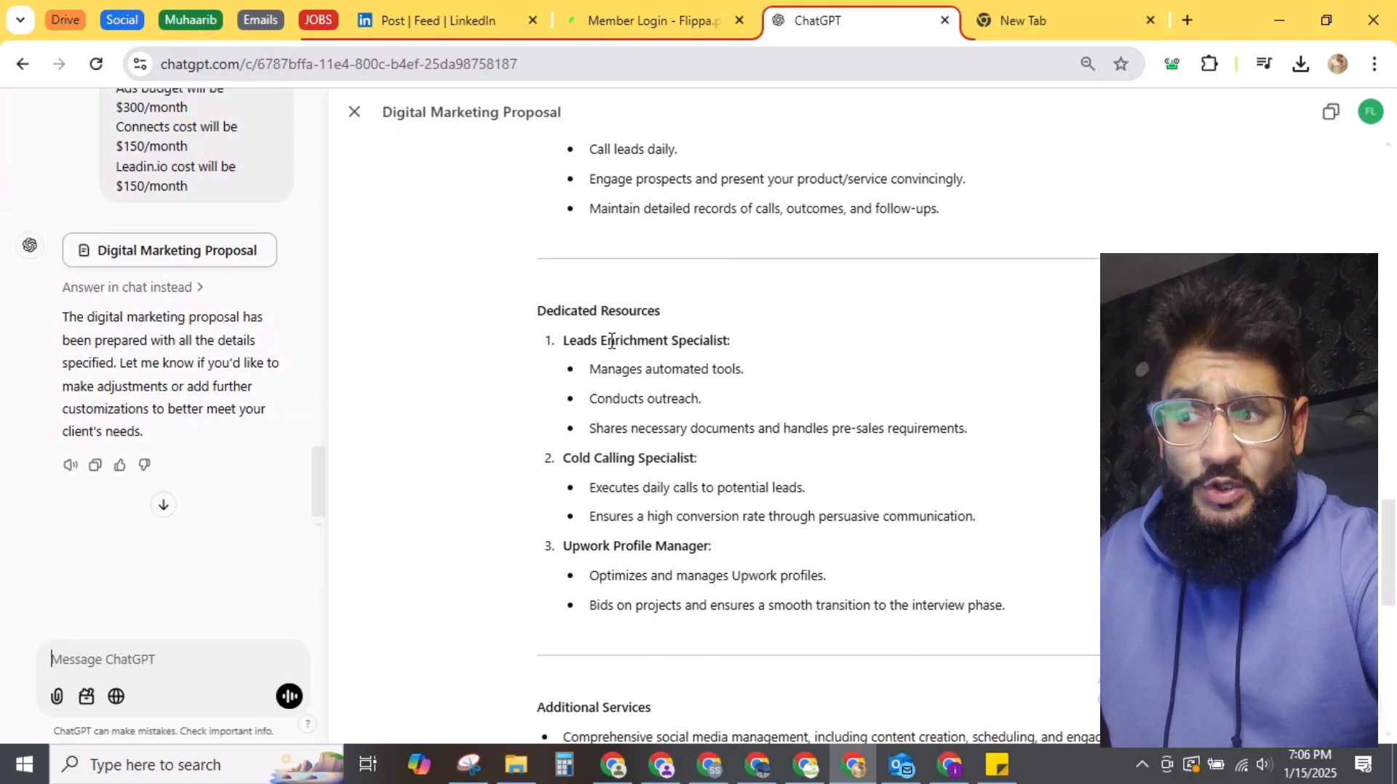
{"action": "scroll", "coordinate": [625, 456], "scroll_direction": "down", "scroll_amount": 4}
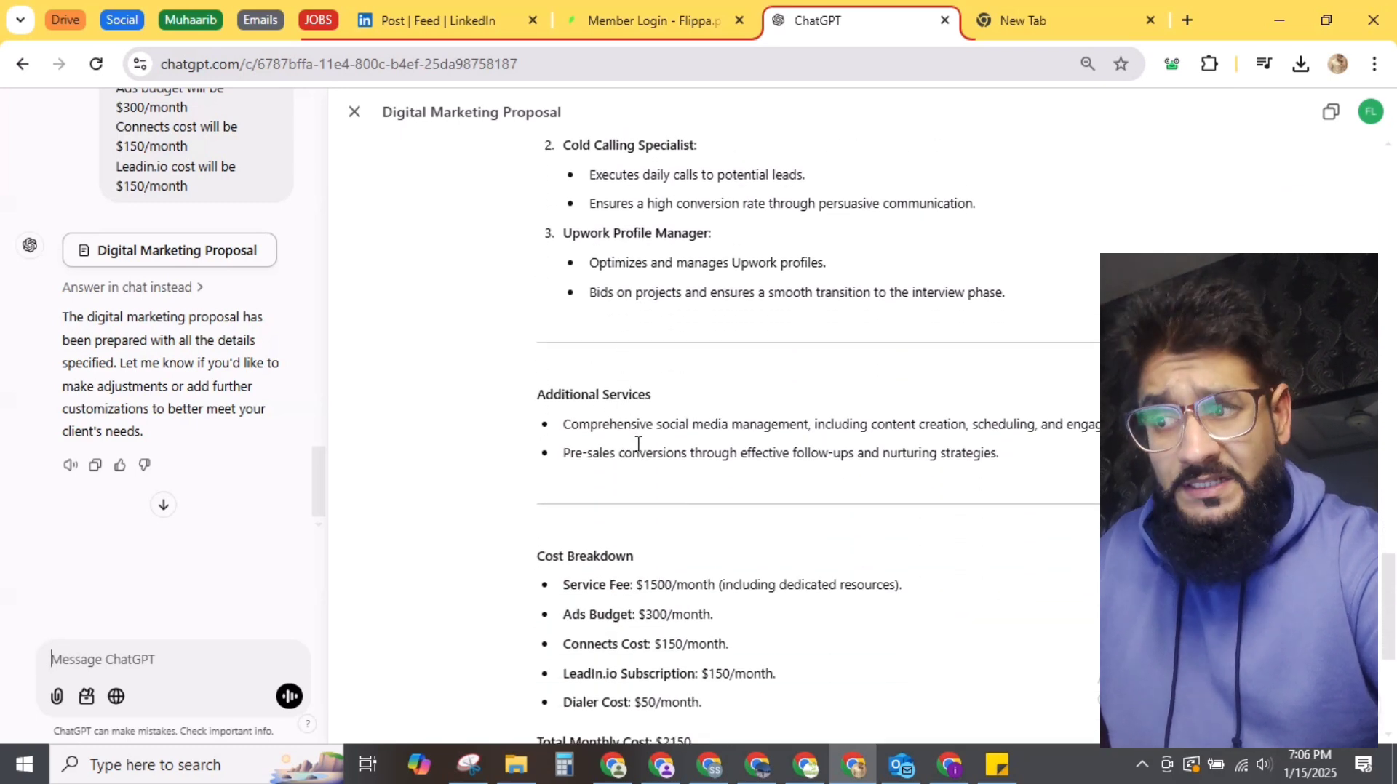
{"action": "scroll", "coordinate": [638, 443], "scroll_direction": "down", "scroll_amount": 3}
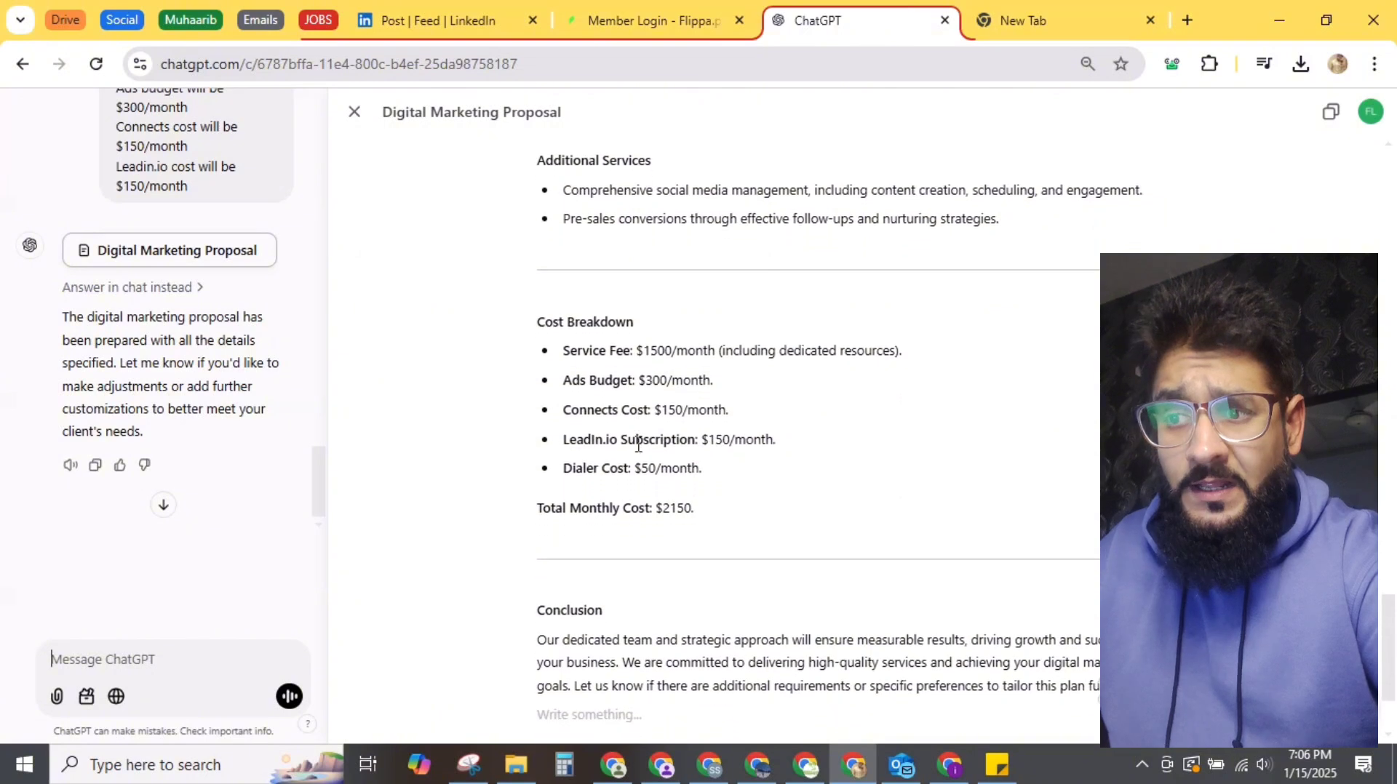
{"action": "scroll", "coordinate": [638, 443], "scroll_direction": "down", "scroll_amount": 2}
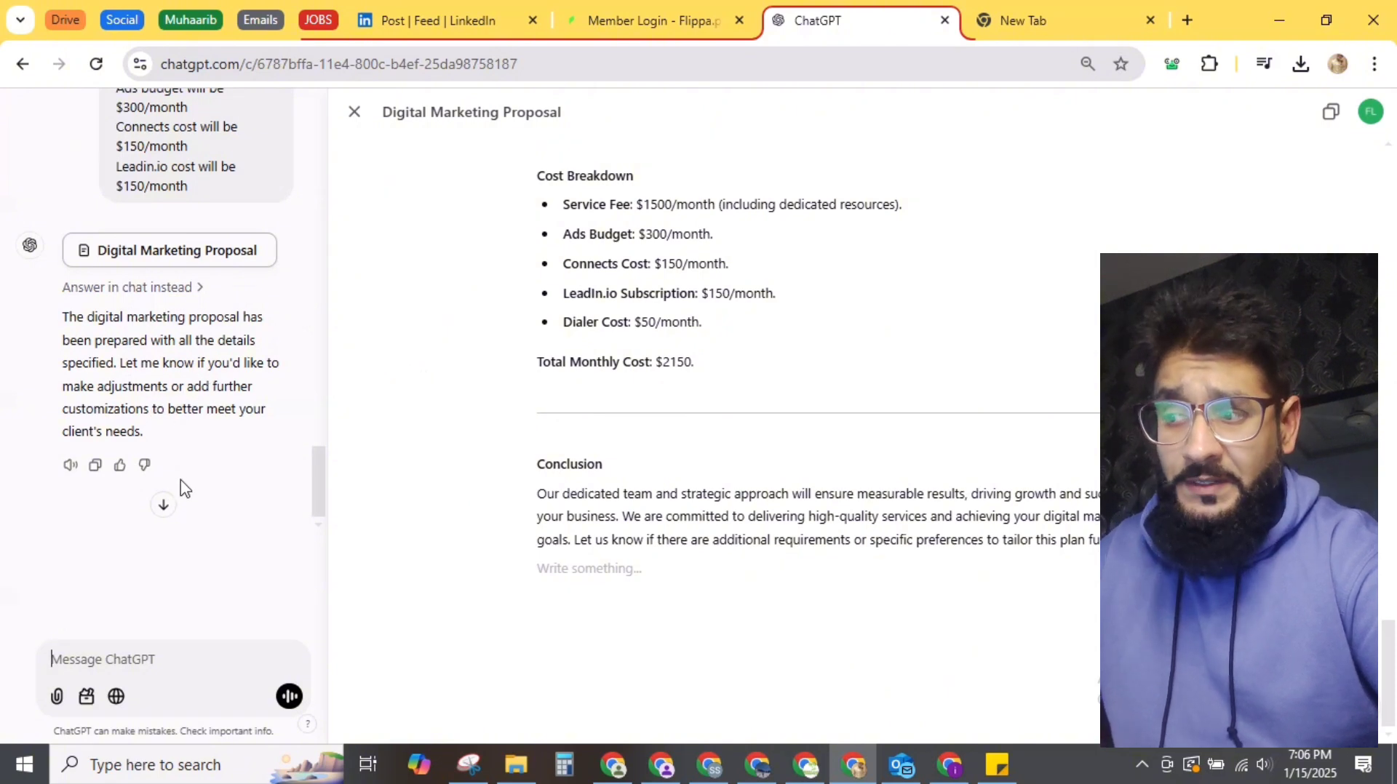
Step: Start a follow-up saying the proposal is good and asking to add target audience USA
{"action": "left_click", "coordinate": [155, 652]}
{"action": "type", "text": "The pr"}
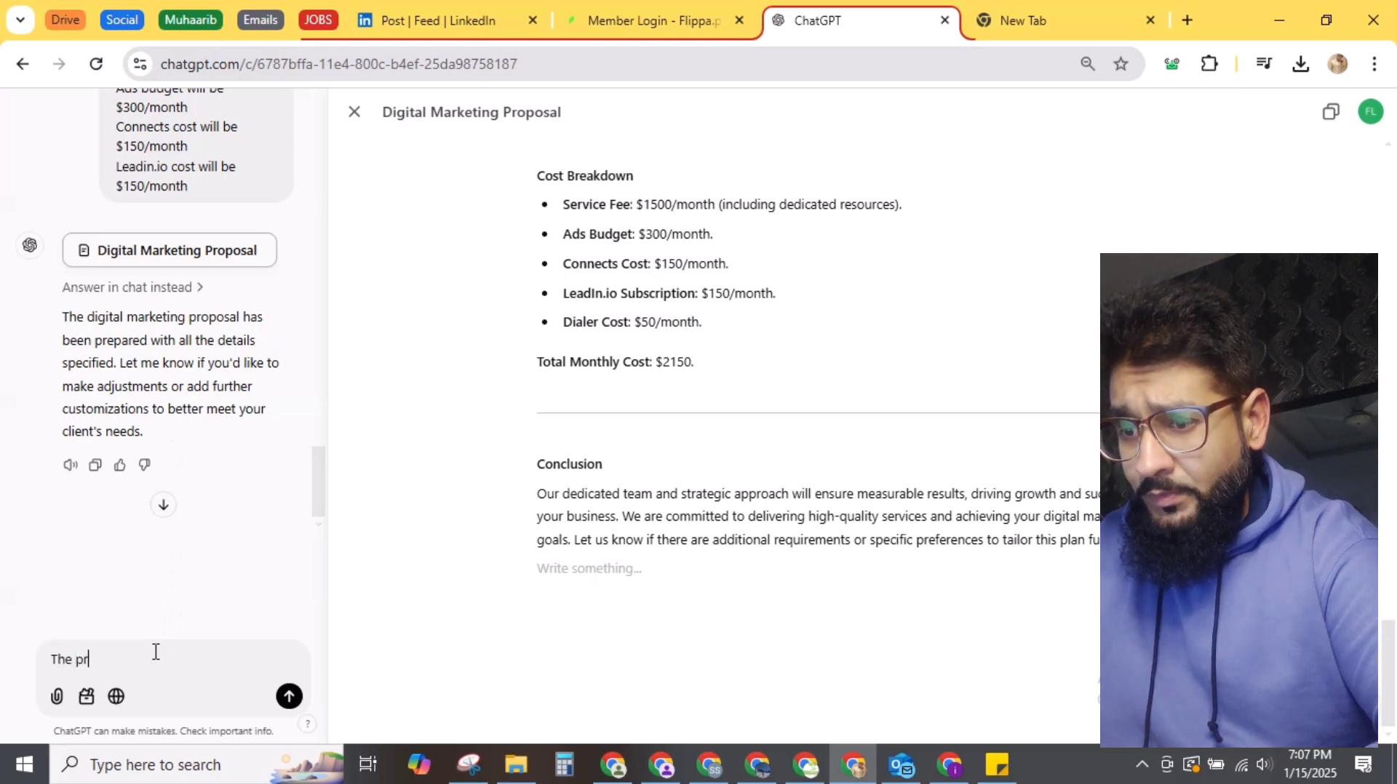
{"action": "type", "text": "oposal is g"}
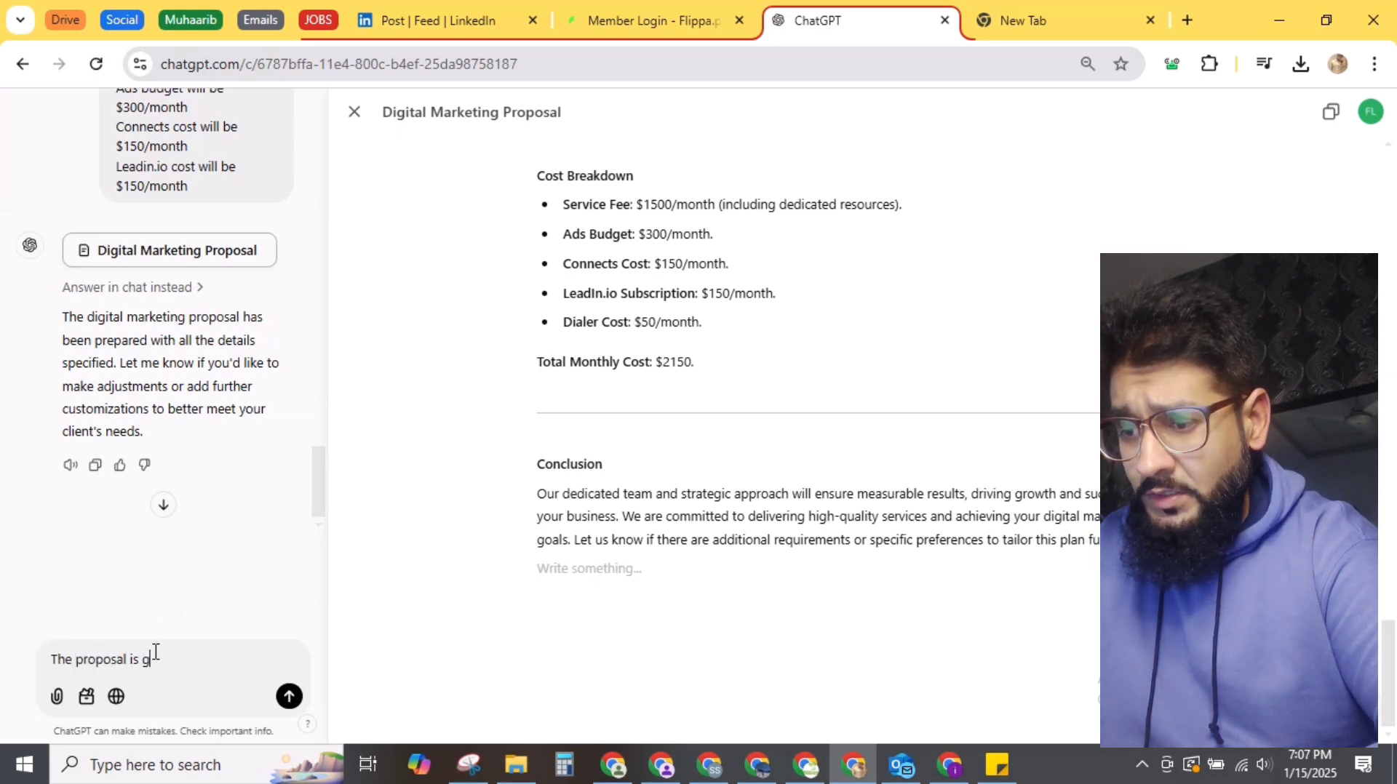
{"action": "type", "text": "ood. Pleae ad"}
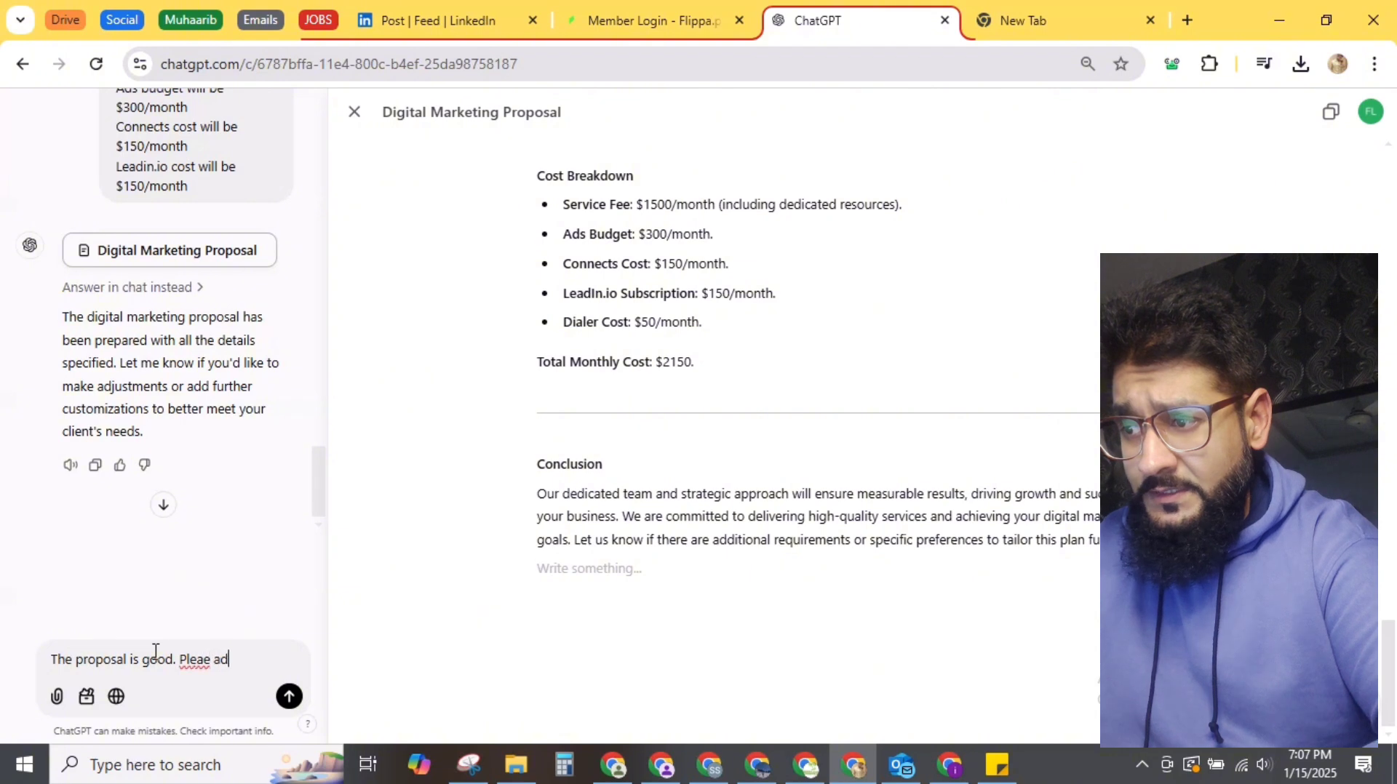
{"action": "key", "text": "BackSpace"}
{"action": "key", "text": "BackSpace"}
{"action": "type", "text": "se add "}
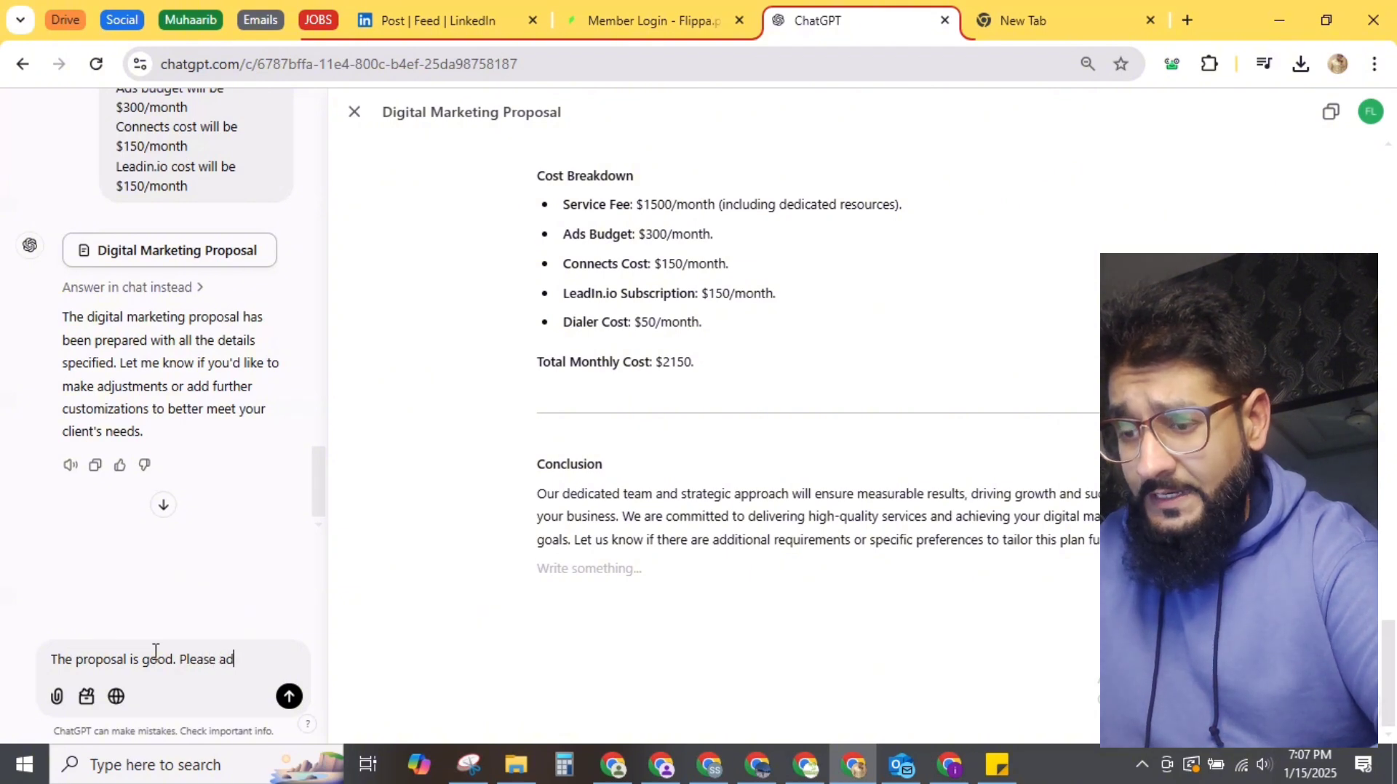
{"action": "type", "text": "audince"}
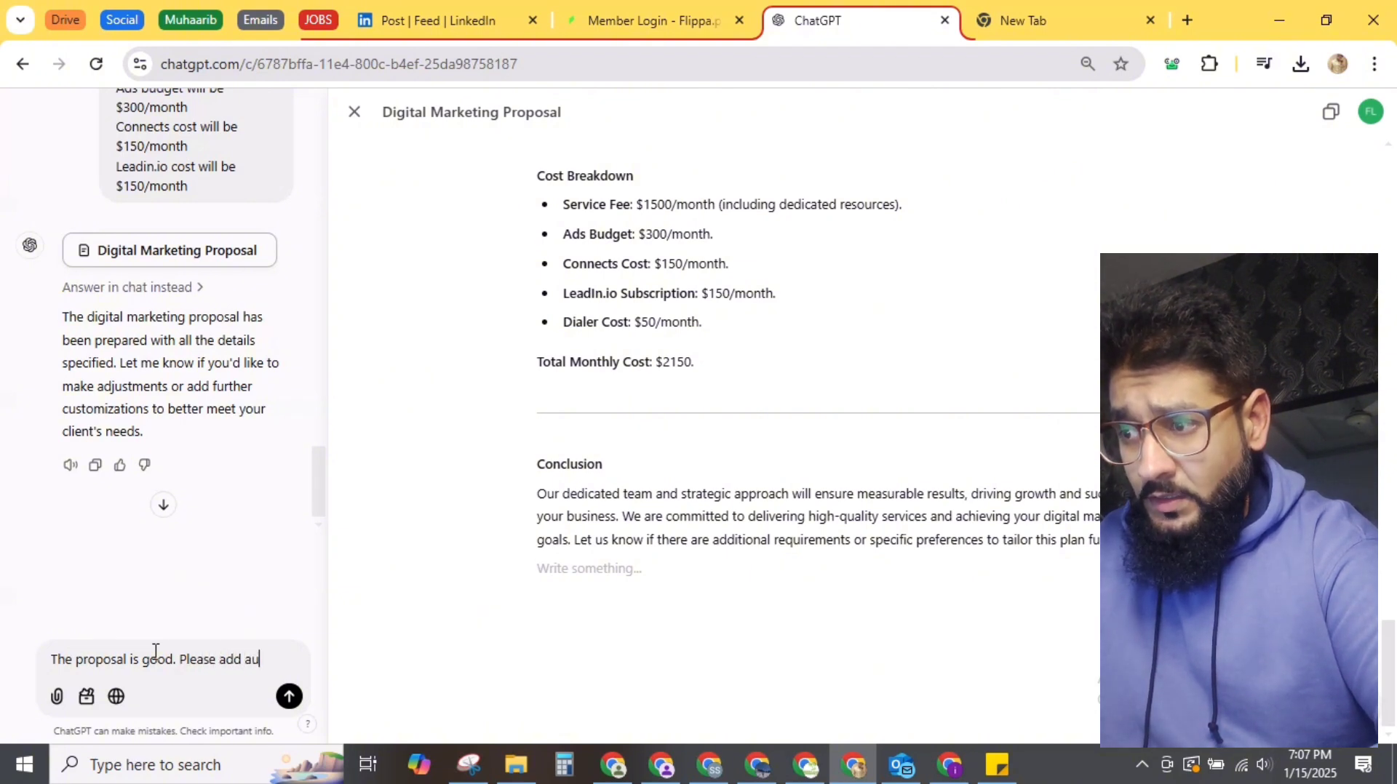
{"action": "key", "text": "BackSpace"}
{"action": "key", "text": "BackSpace"}
{"action": "key", "text": "BackSpace"}
{"action": "key", "text": "BackSpace"}
{"action": "key", "text": "BackSpace"}
{"action": "key", "text": "BackSpace"}
{"action": "key", "text": "BackSpace"}
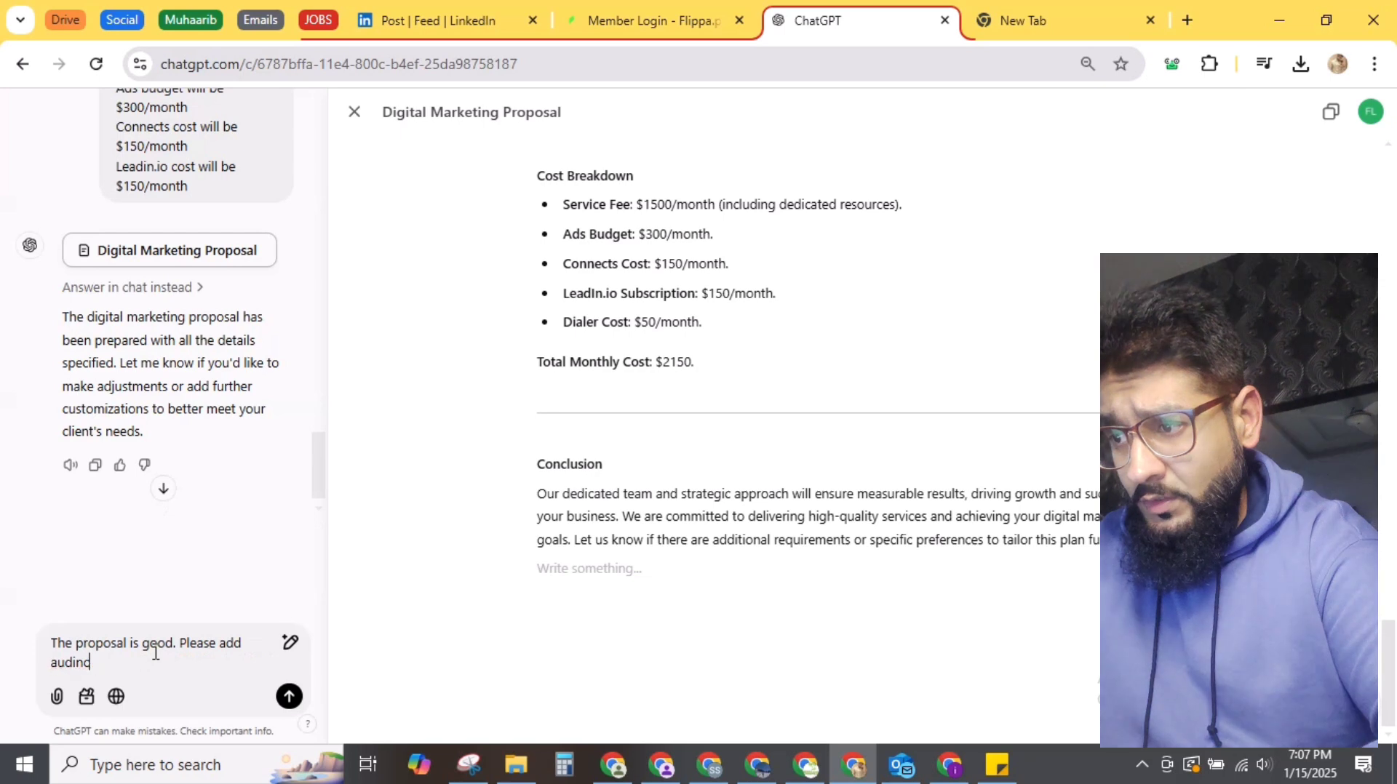
{"action": "type", "text": "tar"}
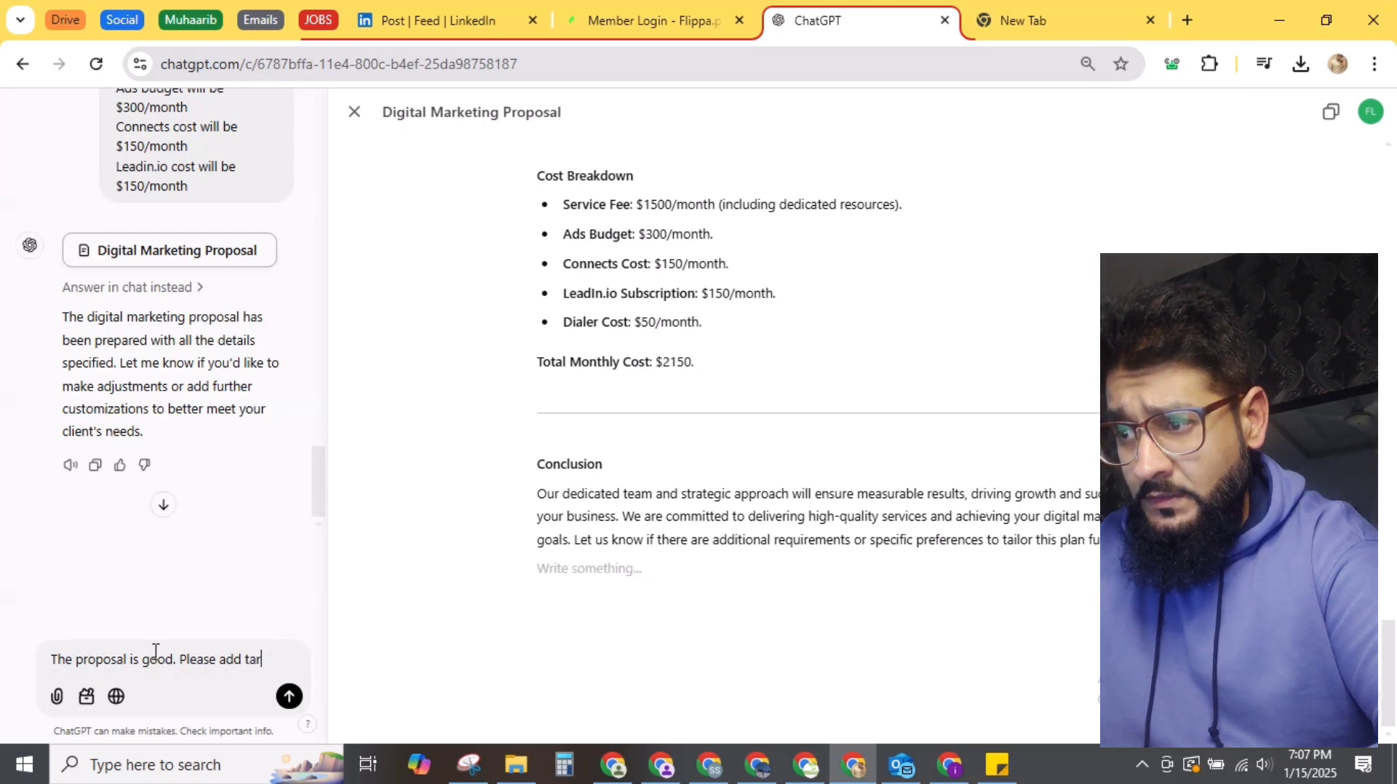
{"action": "type", "text": "get audienc"}
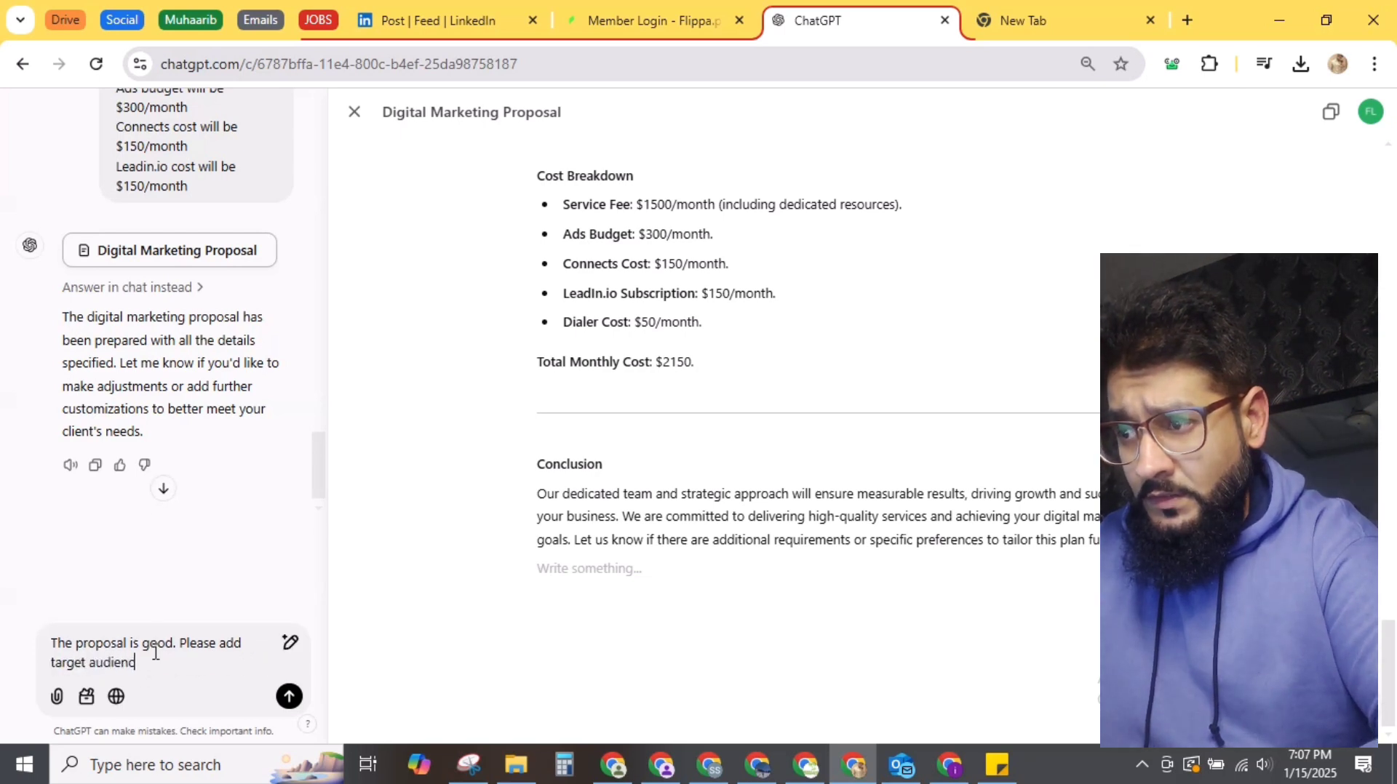
{"action": "type", "text": "e USA"}
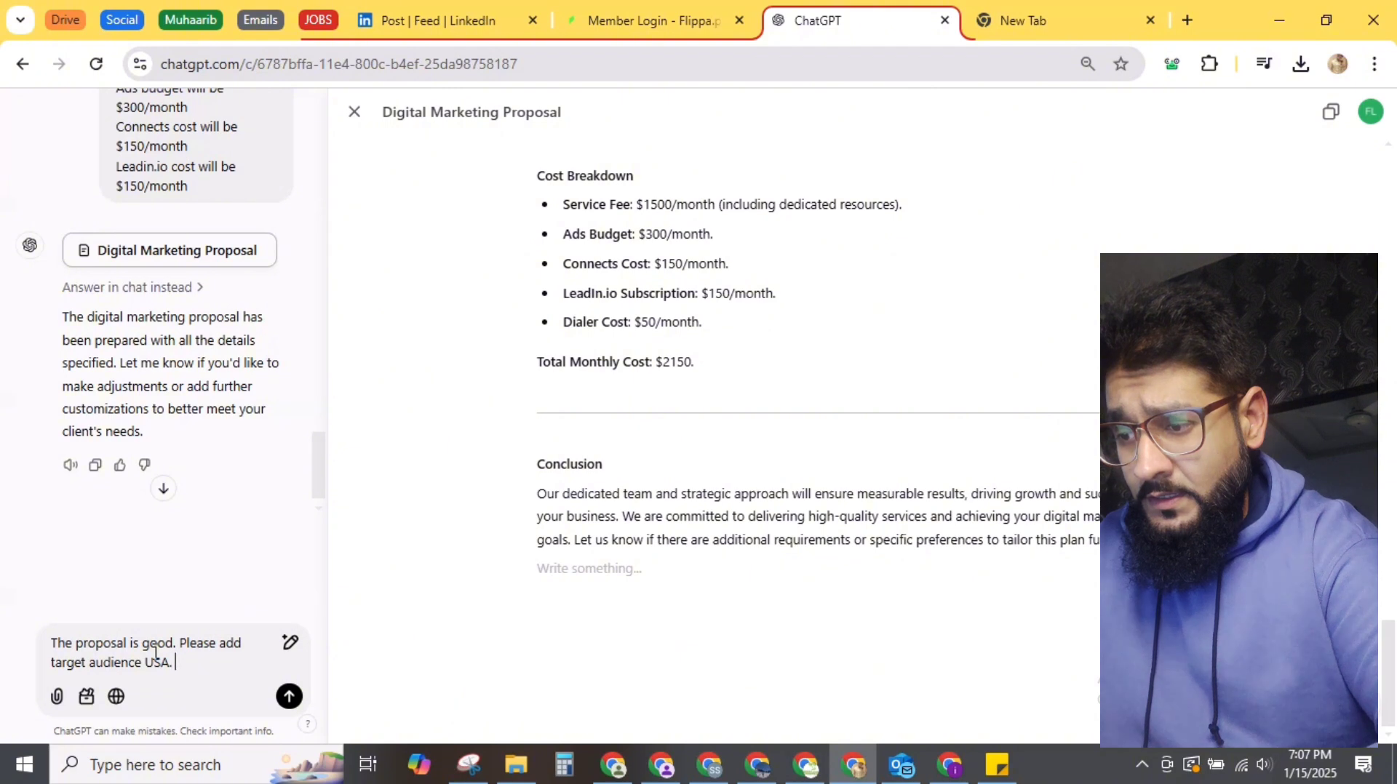
{"action": "type", "text": ". Product aand"}
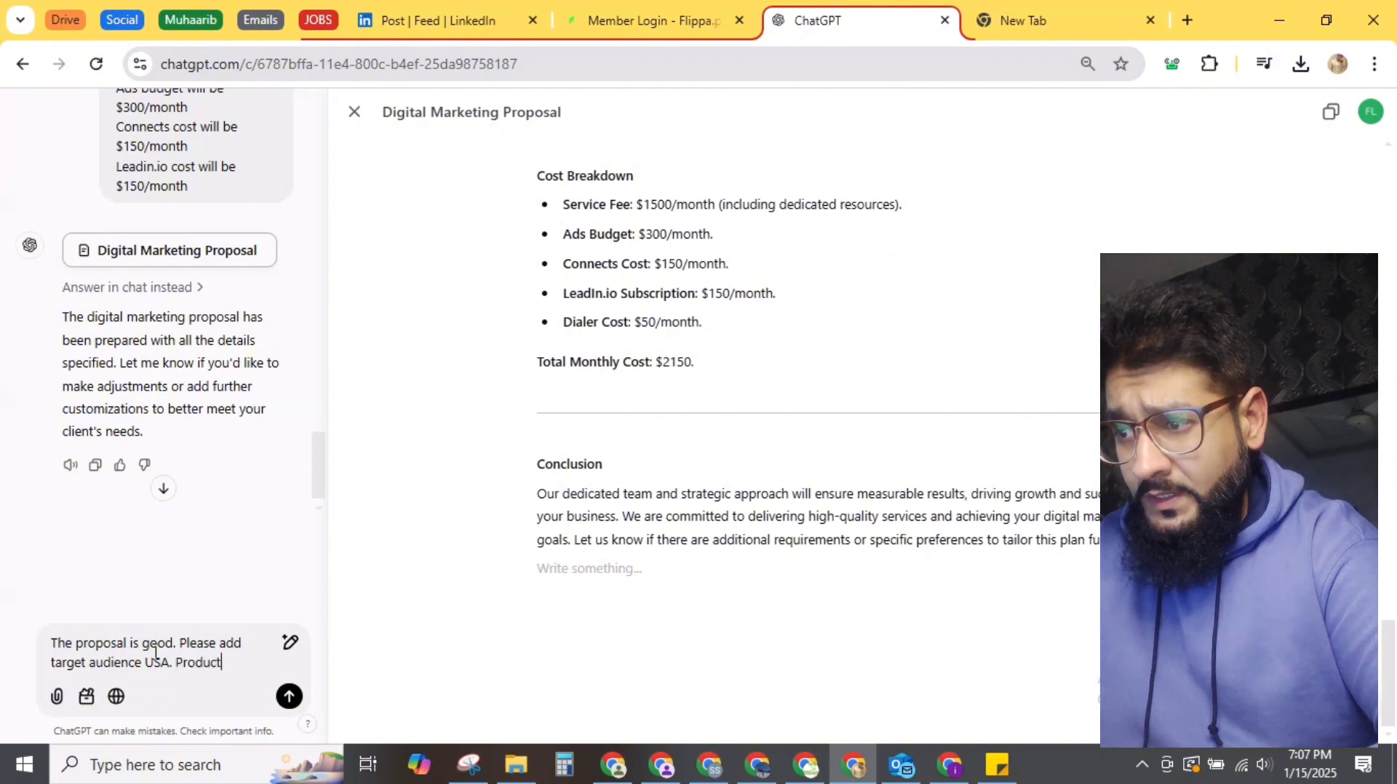
{"action": "key", "text": "BackSpace"}
{"action": "key", "text": "BackSpace"}
{"action": "key", "text": "BackSpace"}
{"action": "type", "text": "nd"}
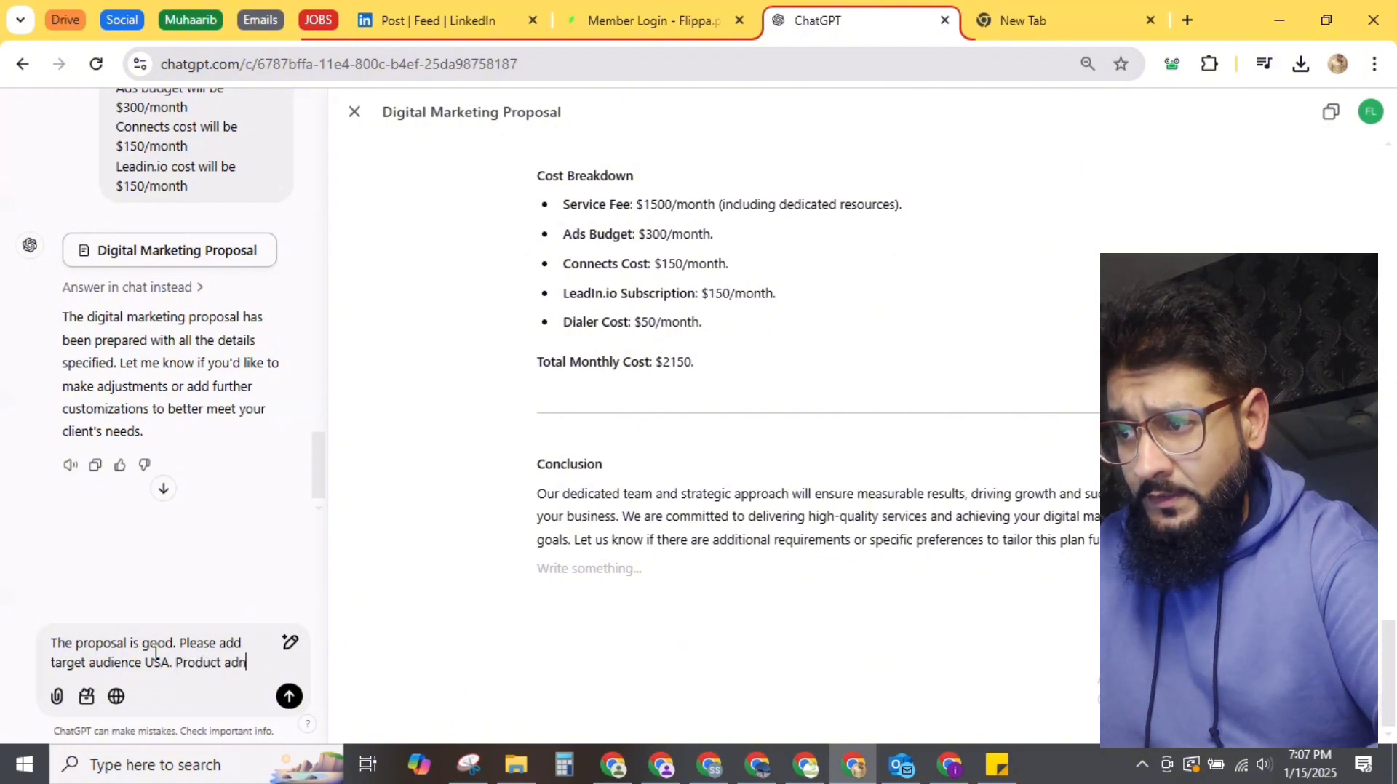
{"action": "key", "text": "BackSpace"}
{"action": "key", "text": "BackSpace"}
{"action": "type", "text": "nd"}
{"action": "key", "text": "BackSpace"}
{"action": "key", "text": "BackSpace"}
{"action": "key", "text": "BackSpace"}
{"action": "key", "text": "BackSpace"}
{"action": "key", "text": "BackSpace"}
{"action": "key", "text": "BackSpace"}
{"action": "key", "text": "BackSpace"}
{"action": "key", "text": "BackSpace"}
{"action": "key", "text": "BackSpace"}
{"action": "key", "text": "BackSpace"}
{"action": "key", "text": "BackSpace"}
{"action": "key", "text": "BackSpace"}
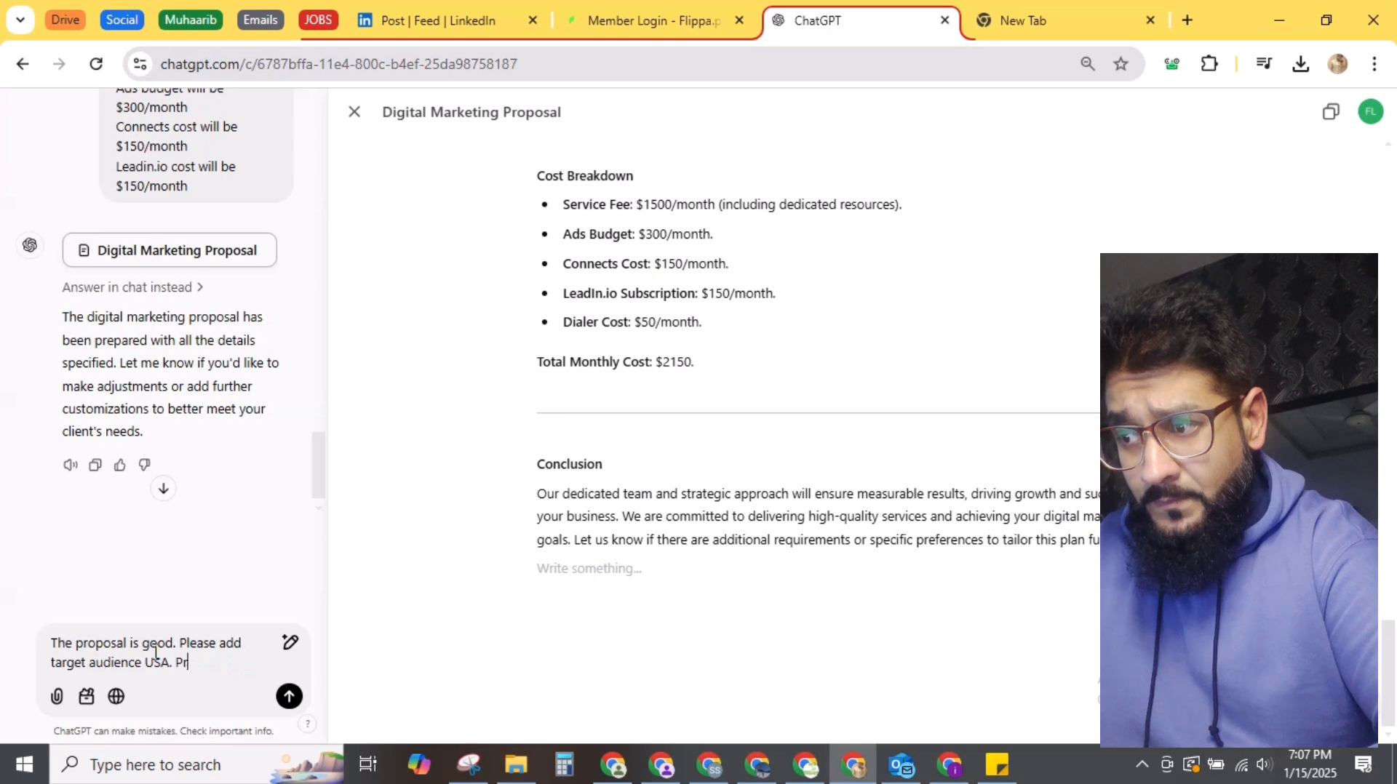
{"action": "key", "text": "BackSpace"}
Step: Finish it citing the client's AI solutions, software and app development services, then send
{"action": "type", "text": "based "}
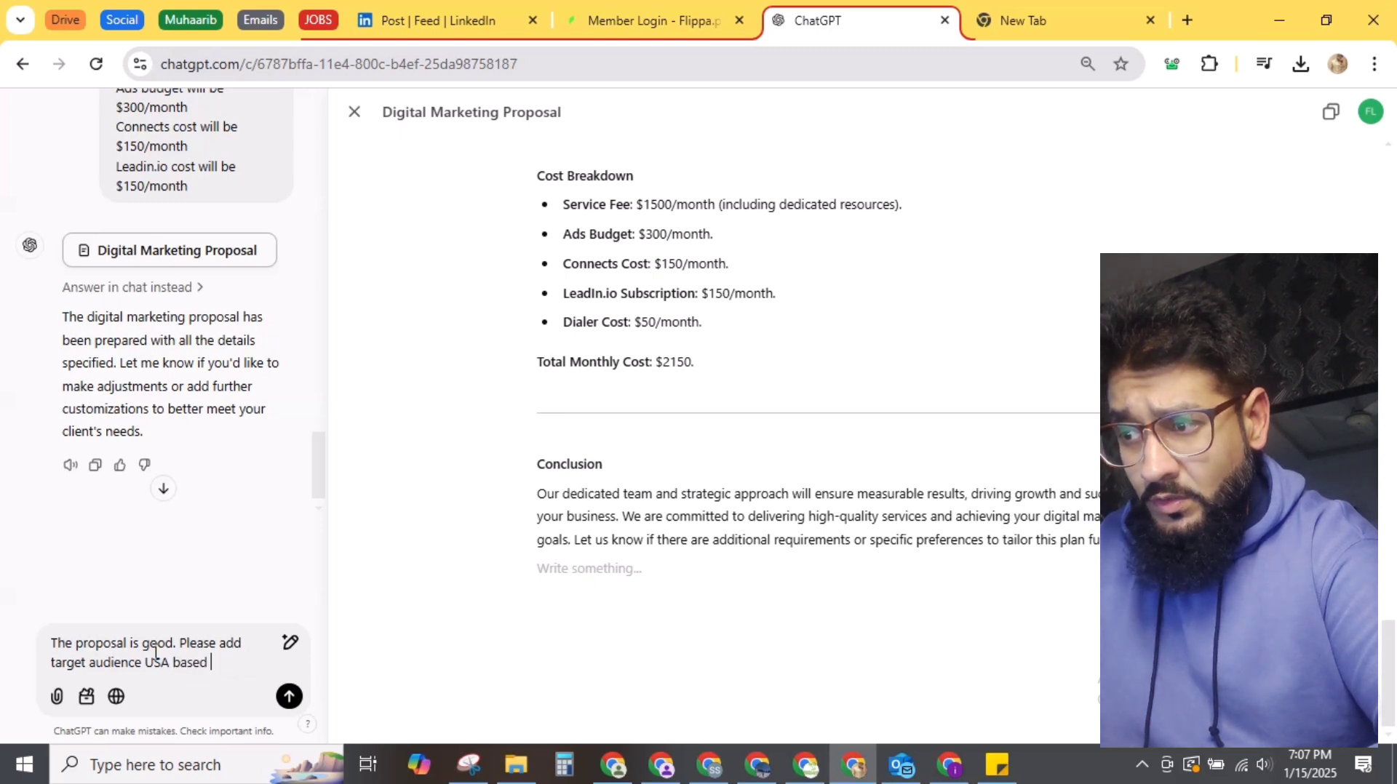
{"action": "type", "text": "on the p"}
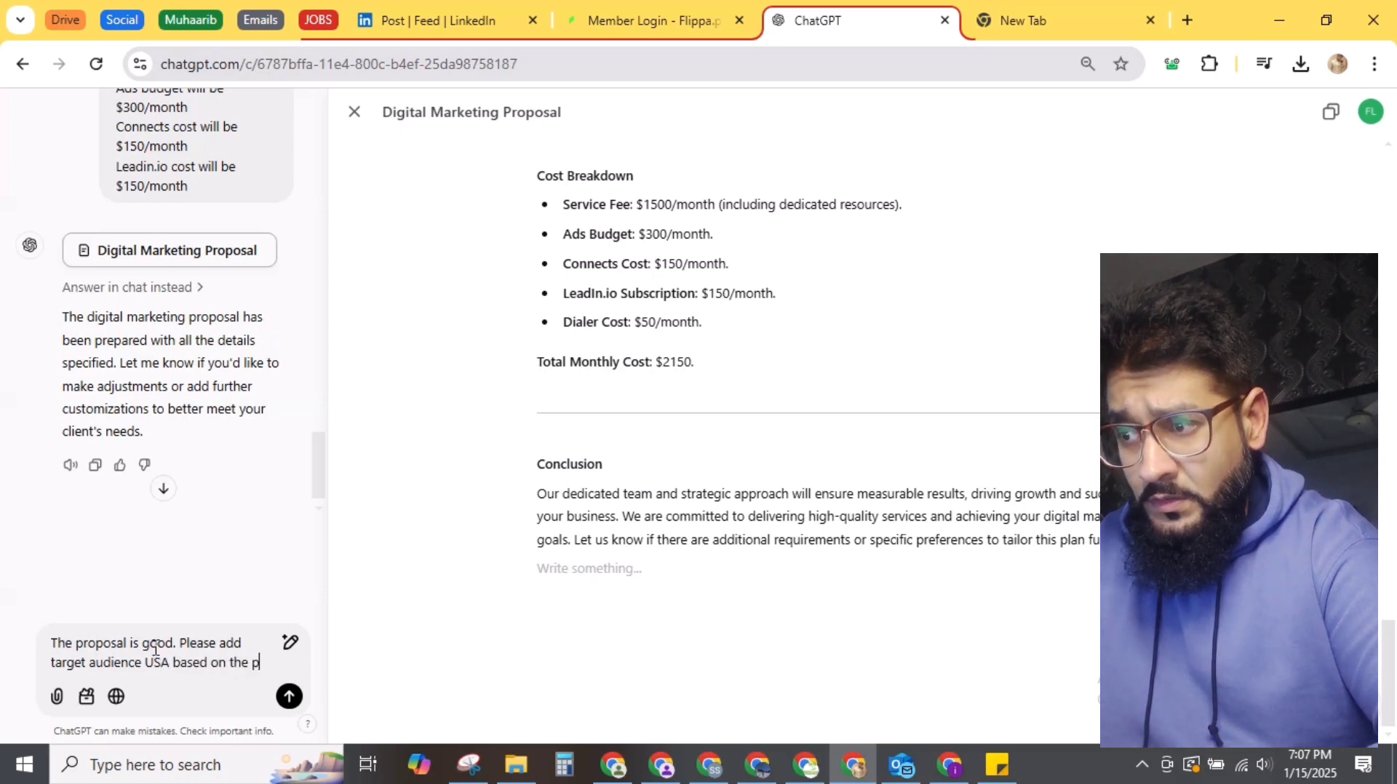
{"action": "type", "text": "roduct w"}
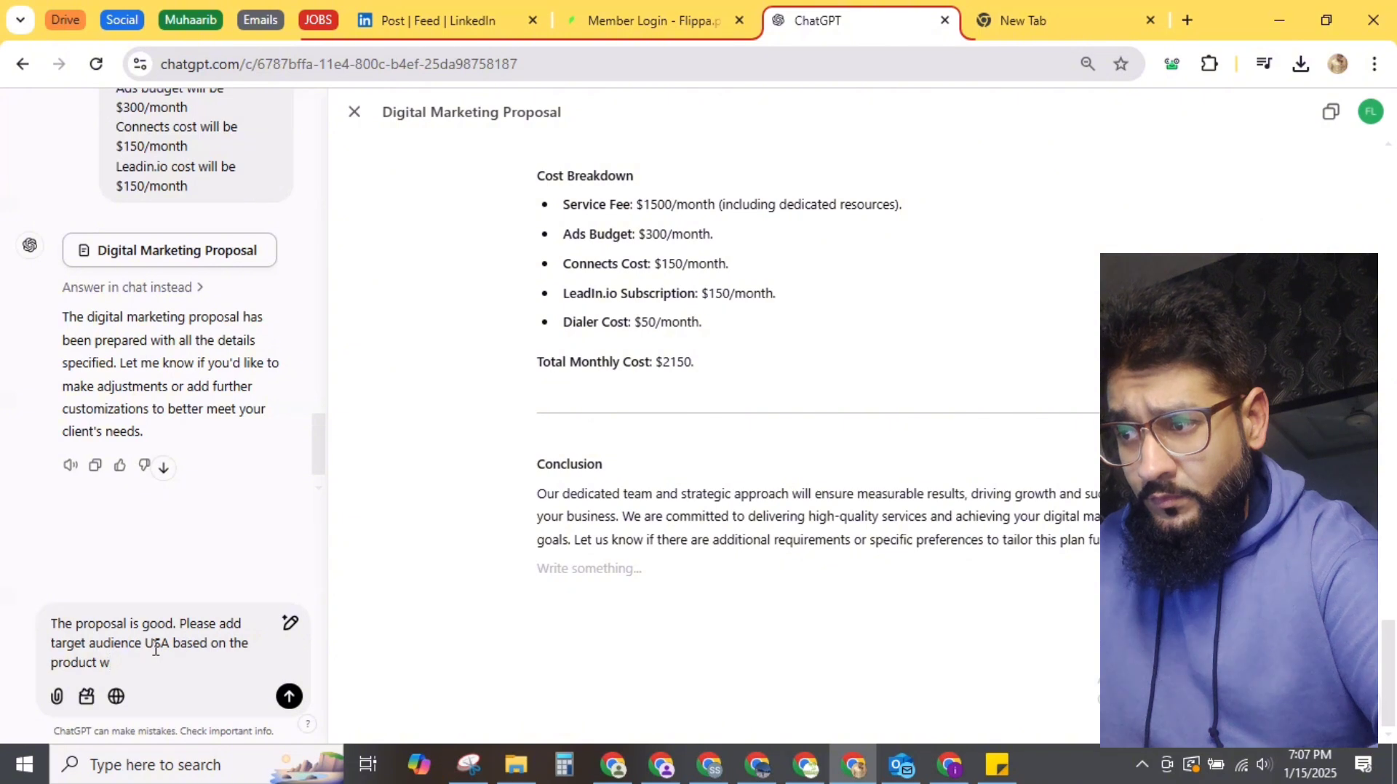
{"action": "type", "text": "hich"}
{"action": "key", "text": "BackSpace"}
{"action": "key", "text": "BackSpace"}
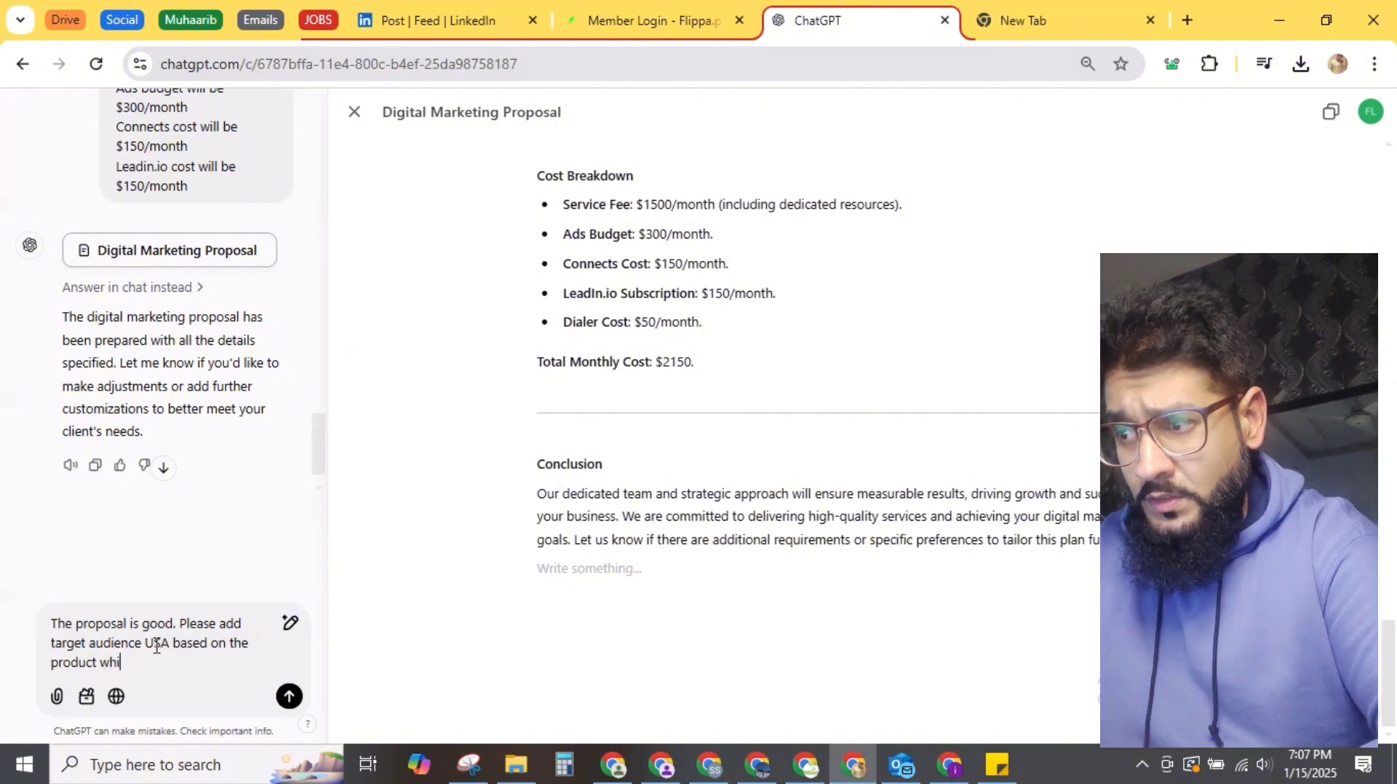
{"action": "type", "text": "ch my clien"}
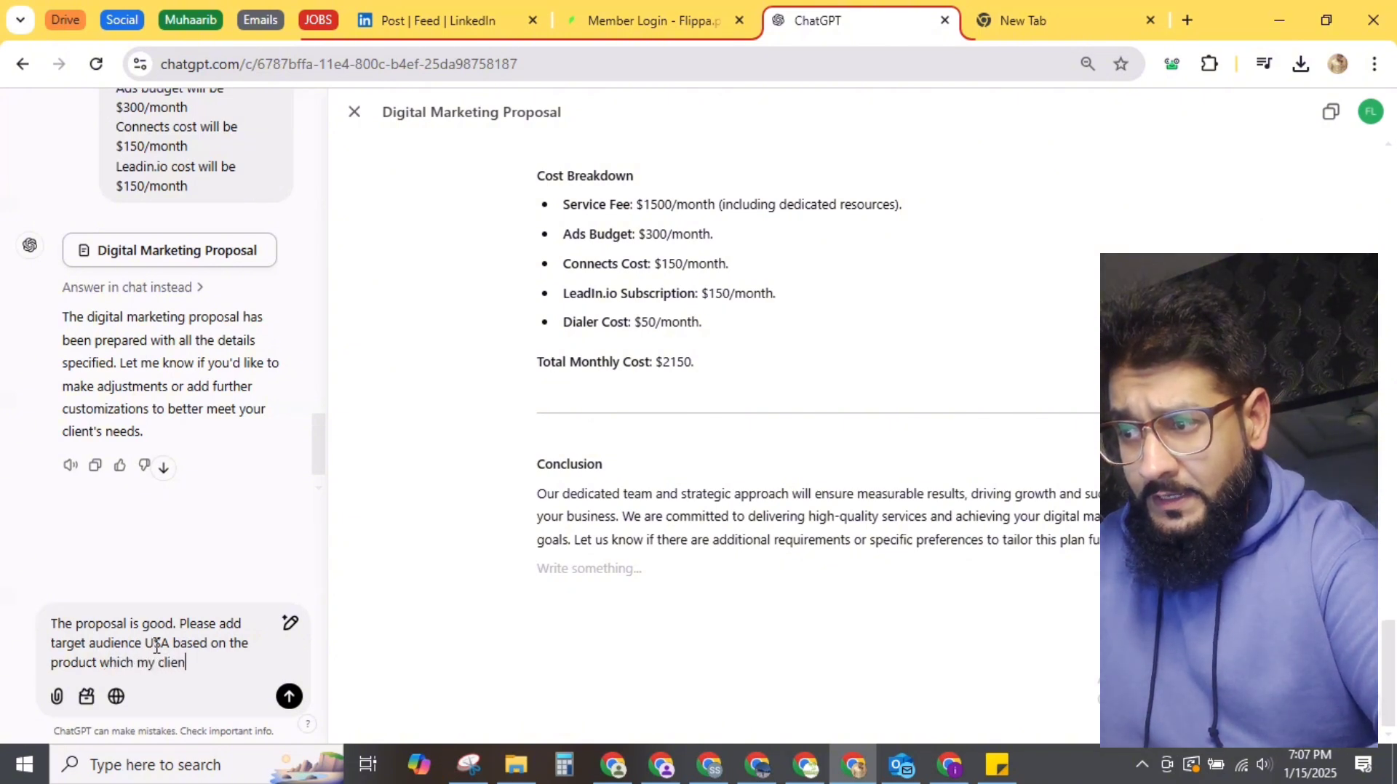
{"action": "type", "text": "t is selling. "}
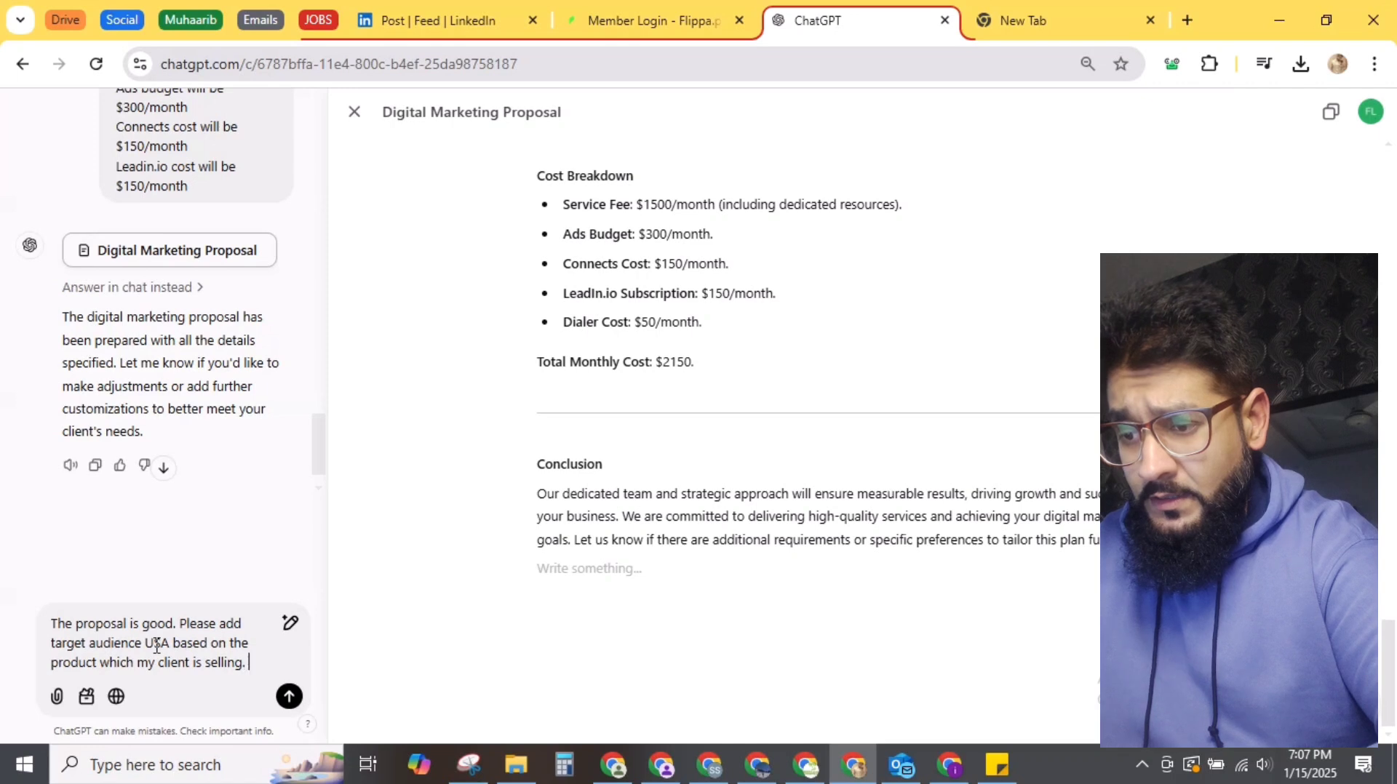
{"action": "type", "text": "My cli"}
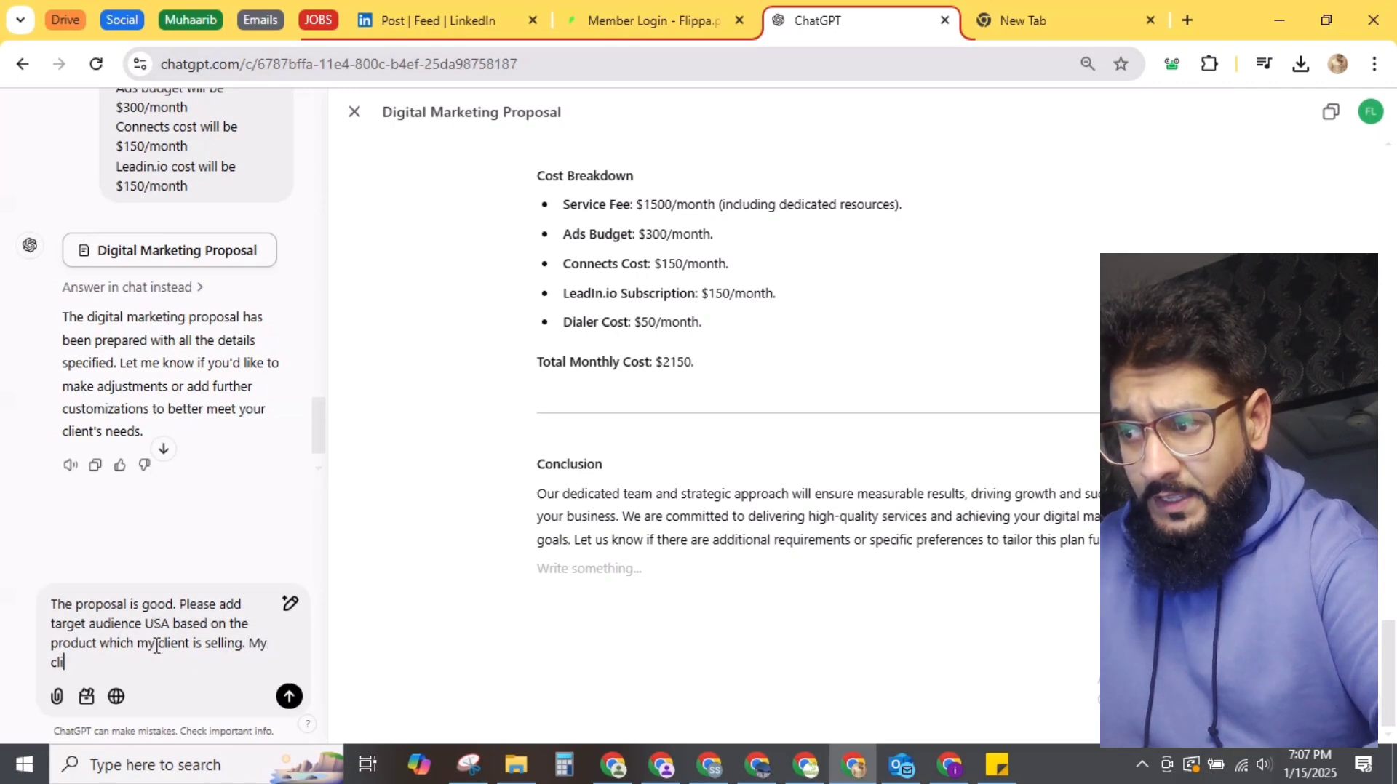
{"action": "type", "text": "nent is selling A"}
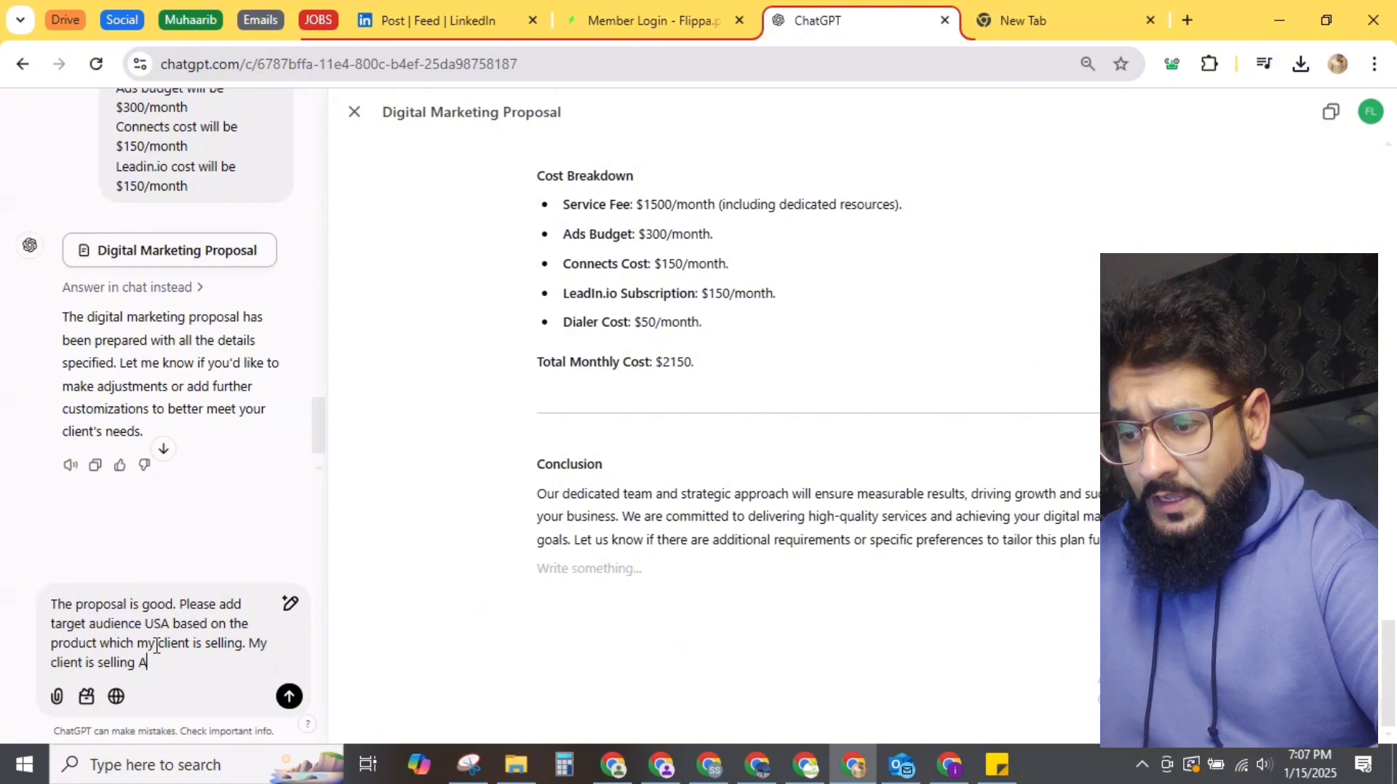
{"action": "type", "text": "I solution"}
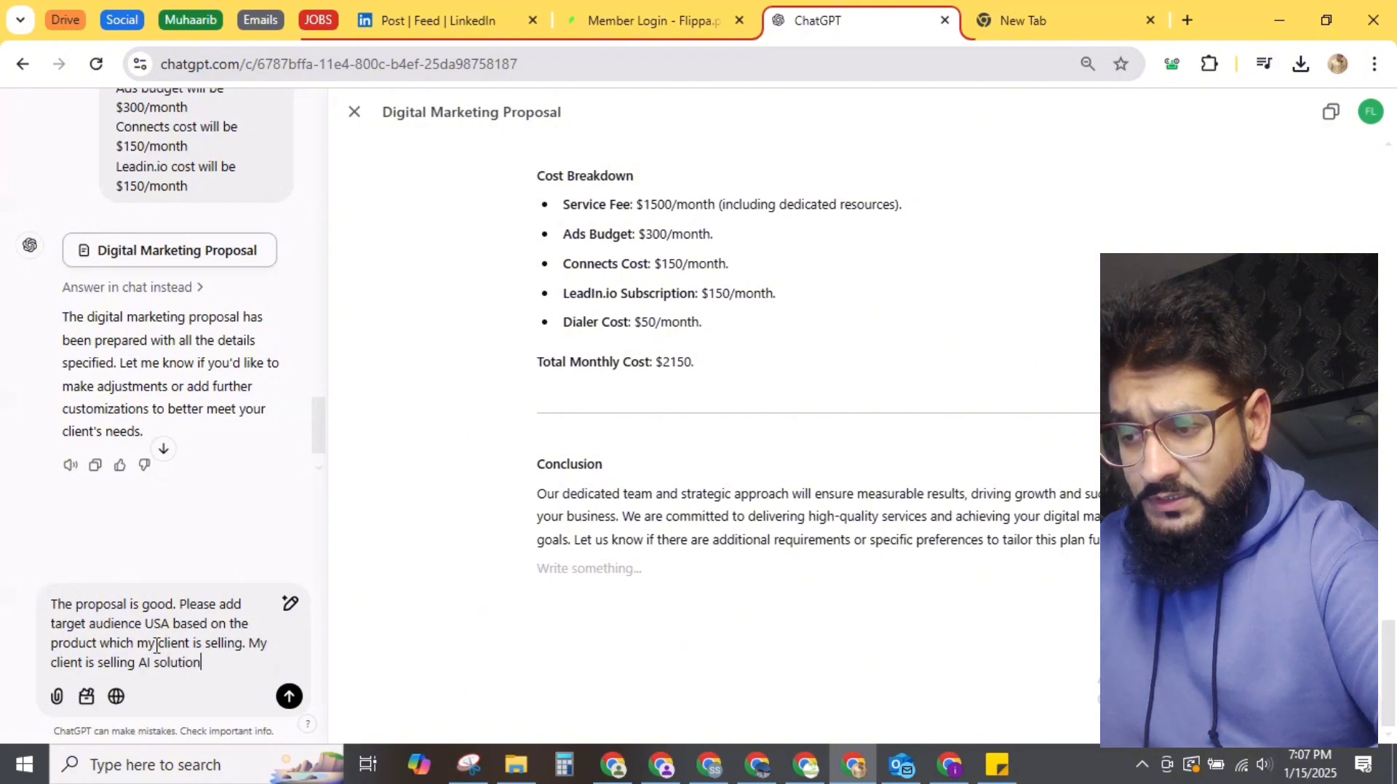
{"action": "type", "text": "s, softa"}
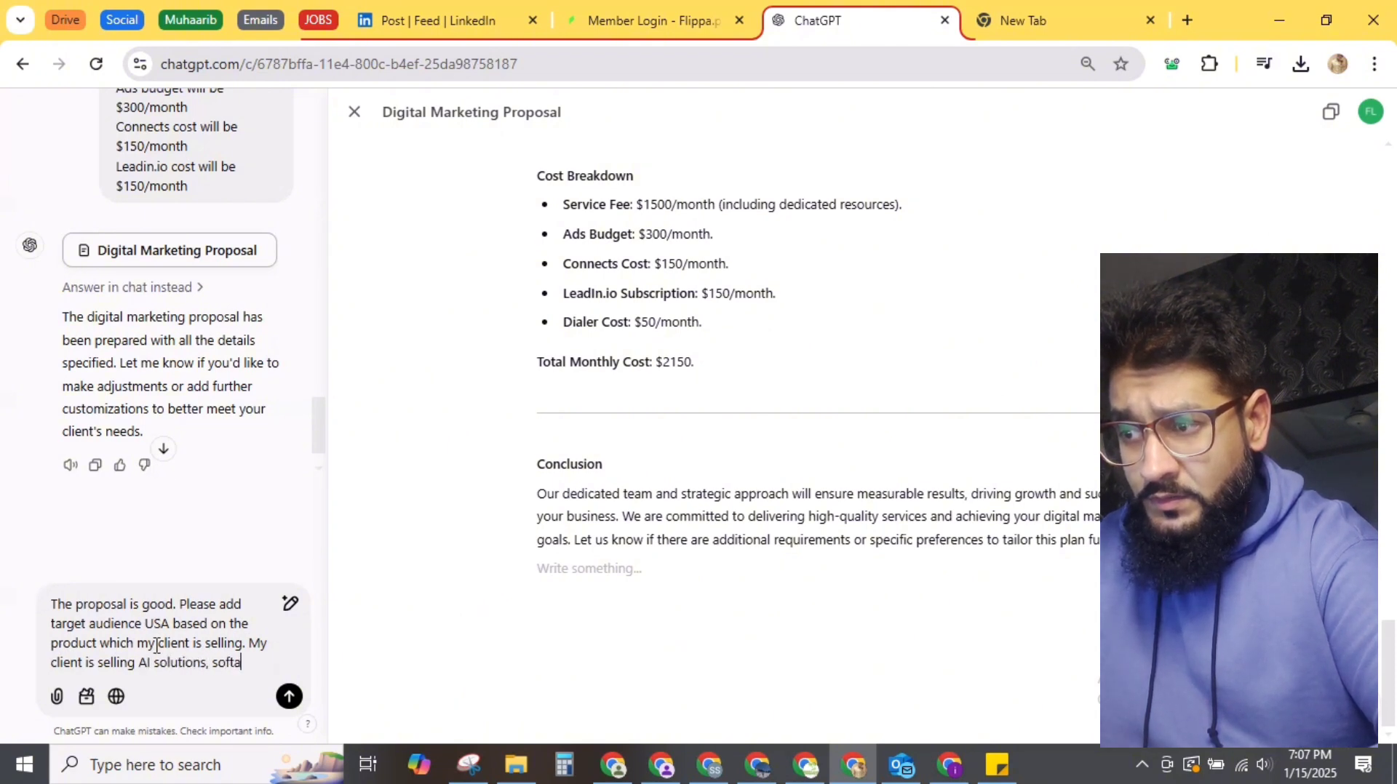
{"action": "key", "text": "BackSpace"}
{"action": "type", "text": "wares and a"}
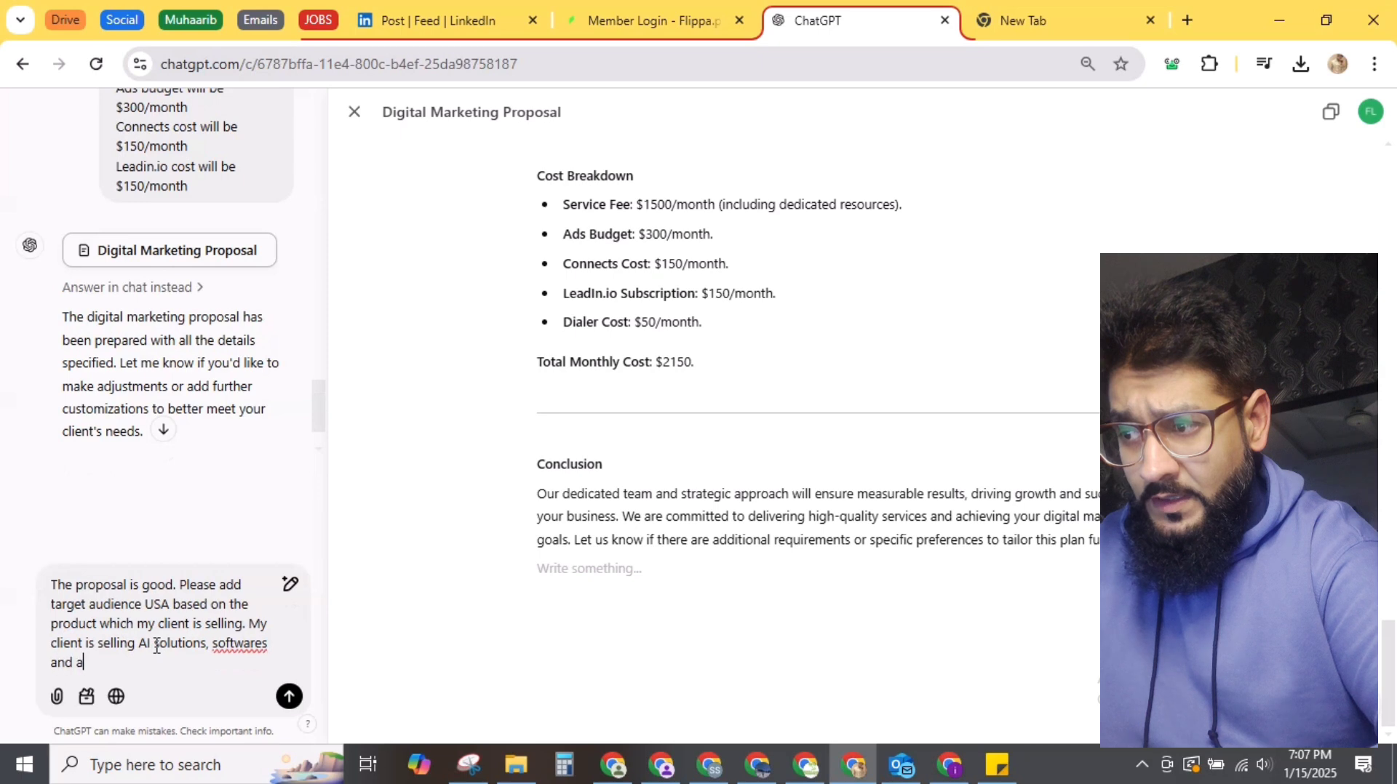
{"action": "type", "text": "pp devel"}
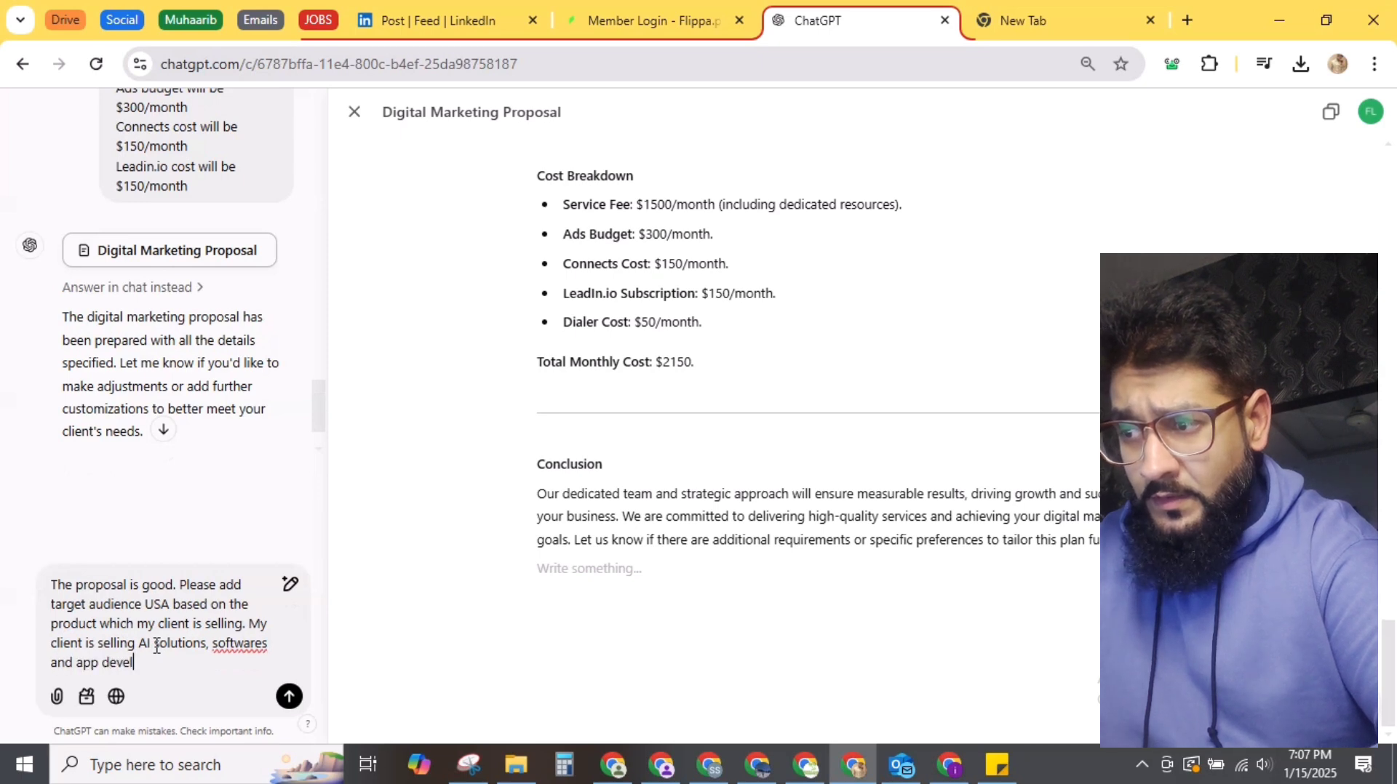
{"action": "type", "text": "opment services."}
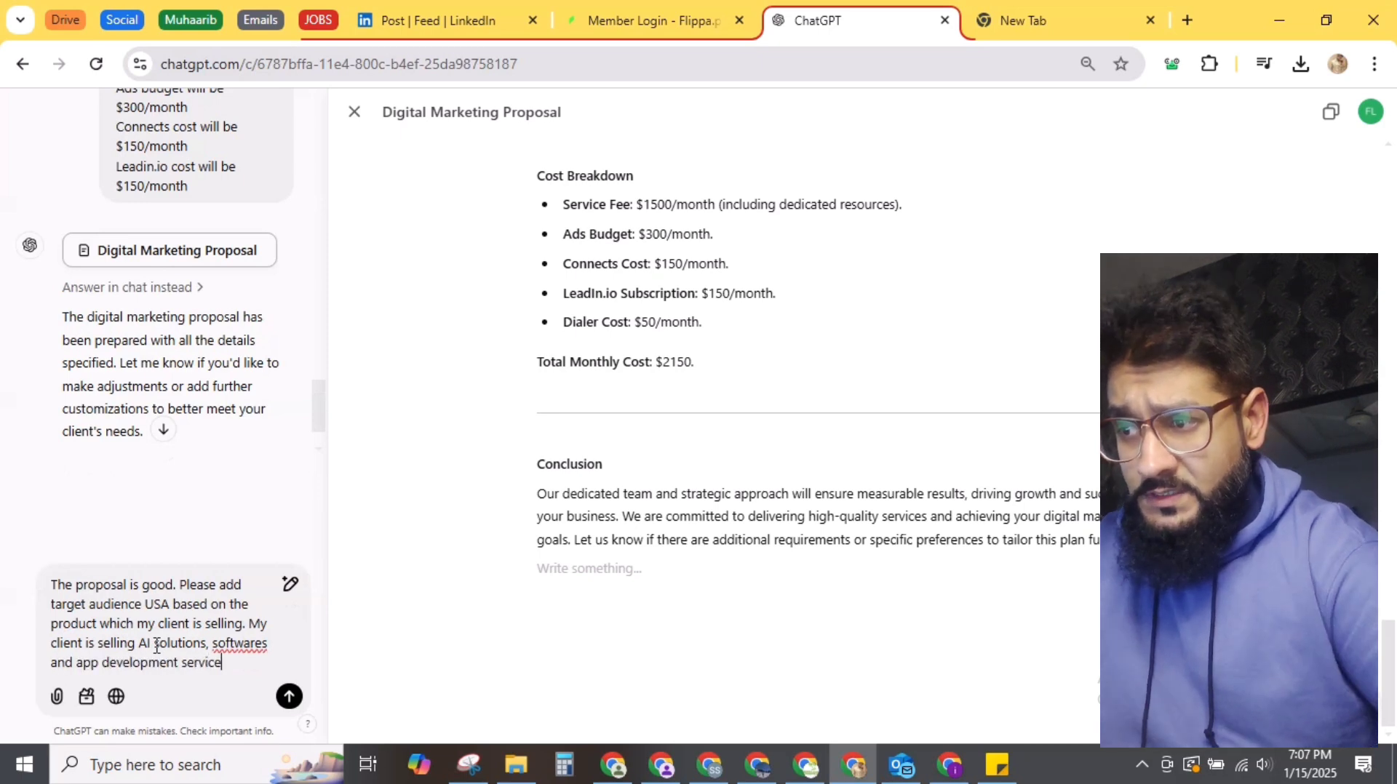
{"action": "left_click", "coordinate": [274, 648]}
{"action": "key", "text": "BackSpace"}
{"action": "key", "text": "BackSpace"}
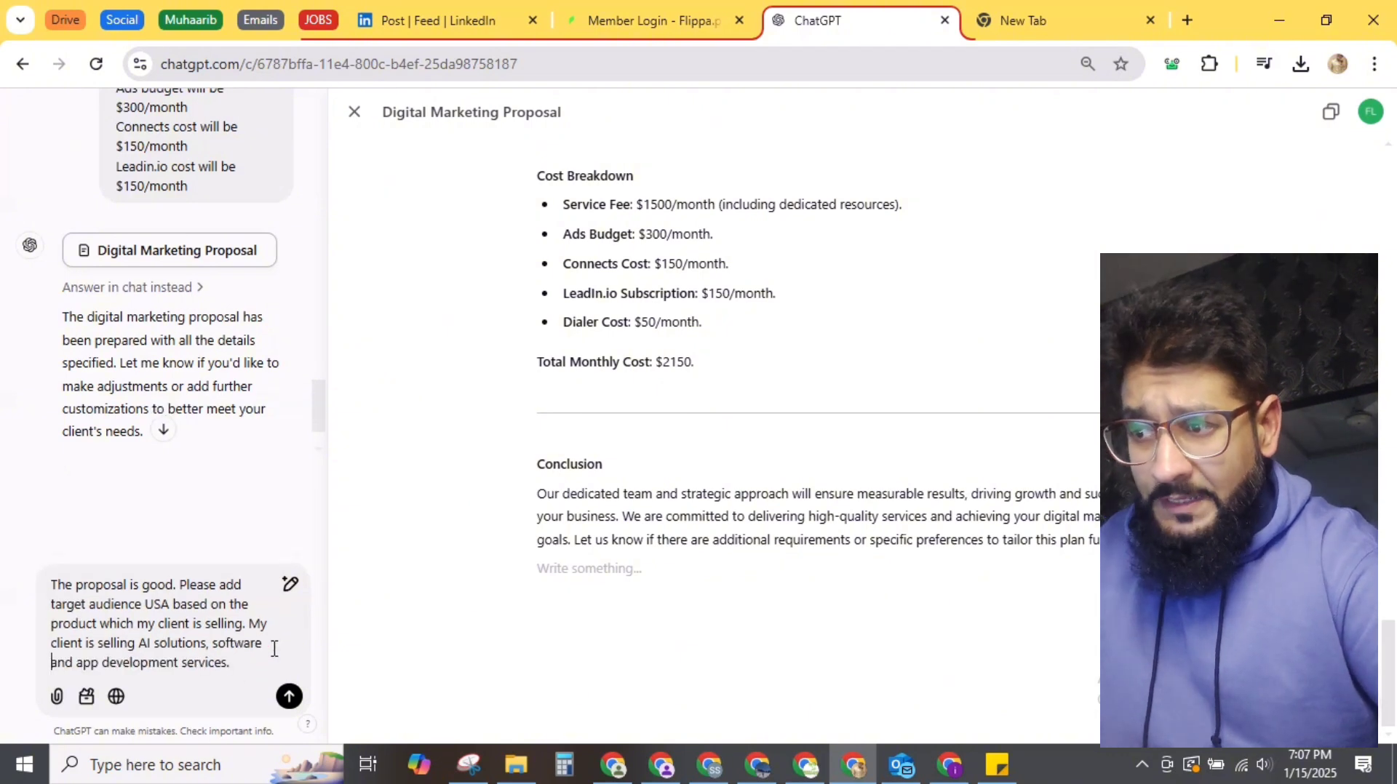
{"action": "left_click", "coordinate": [288, 699]}
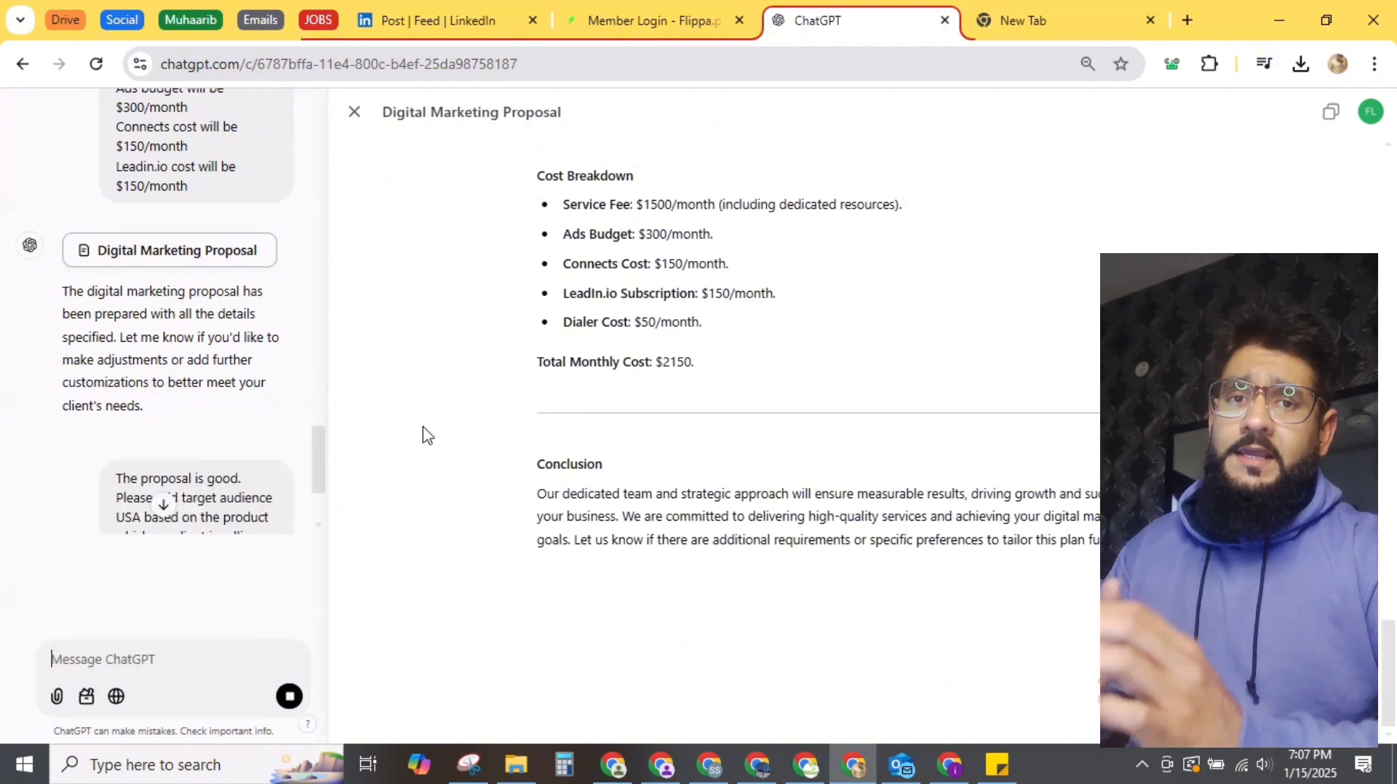